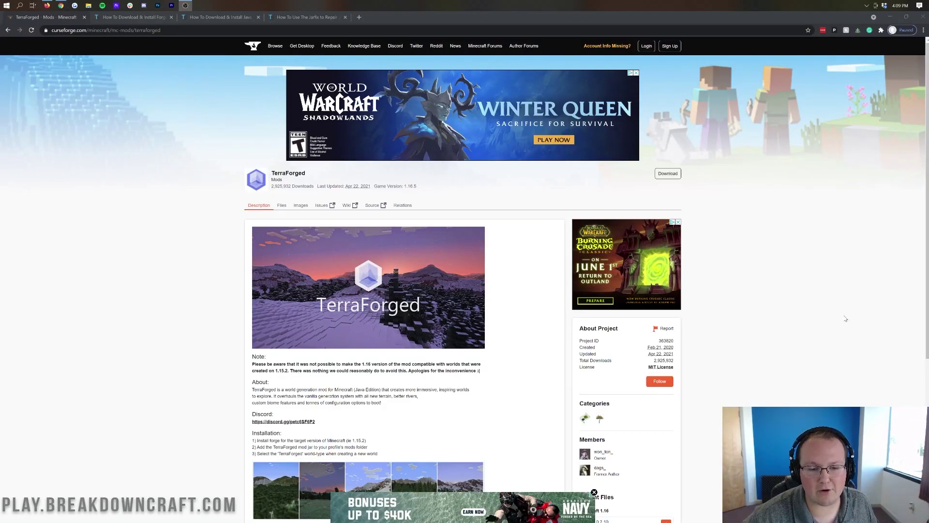
Highlight the TerraForged name, briefly view the Minecraft mods listing, then return to the mod page
{"action": "double_click", "coordinate": [304, 173]}
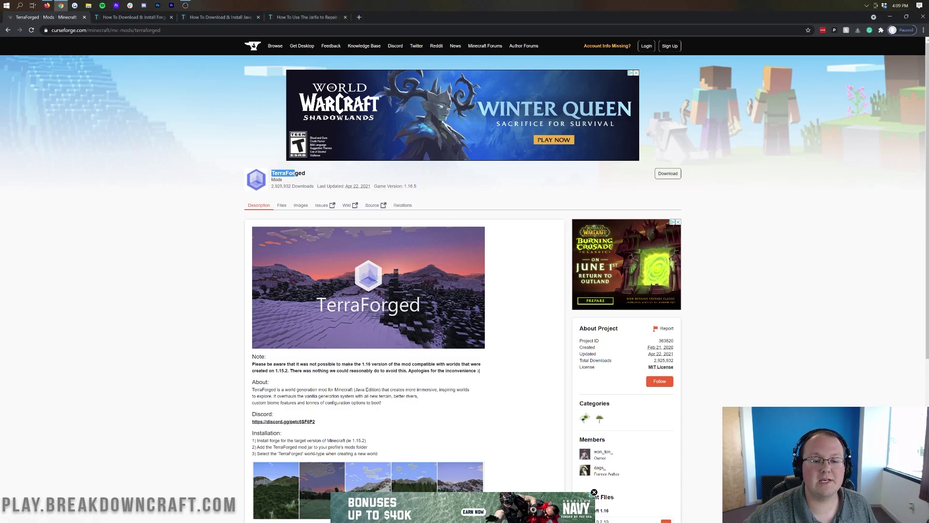
{"action": "left_click", "coordinate": [311, 180]}
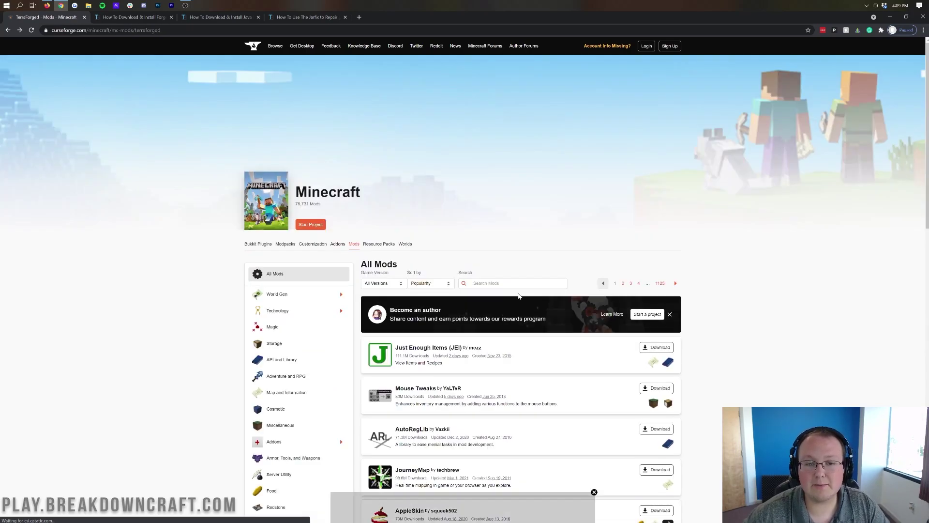
{"action": "key", "text": "alt+Left"}
{"action": "scroll", "coordinate": [506, 330], "scroll_direction": "down", "scroll_amount": 3}
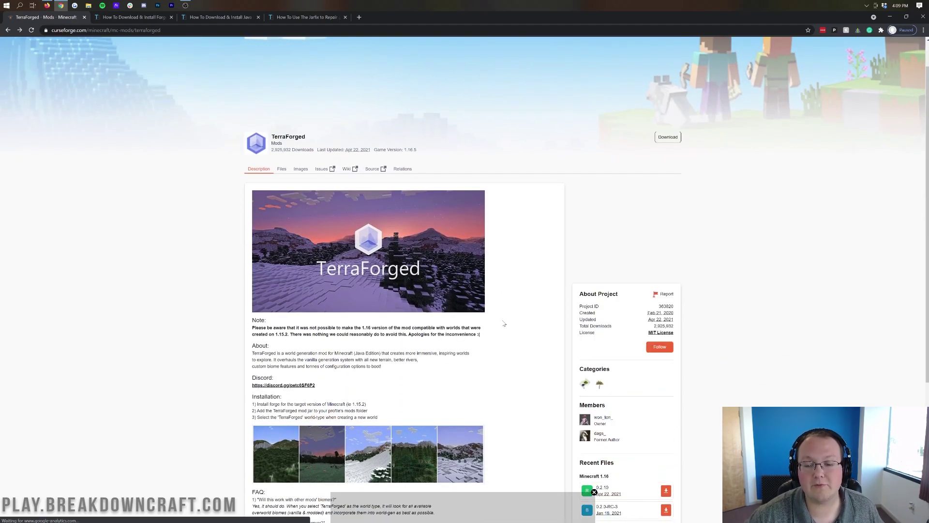
{"action": "scroll", "coordinate": [501, 321], "scroll_direction": "up", "scroll_amount": 2}
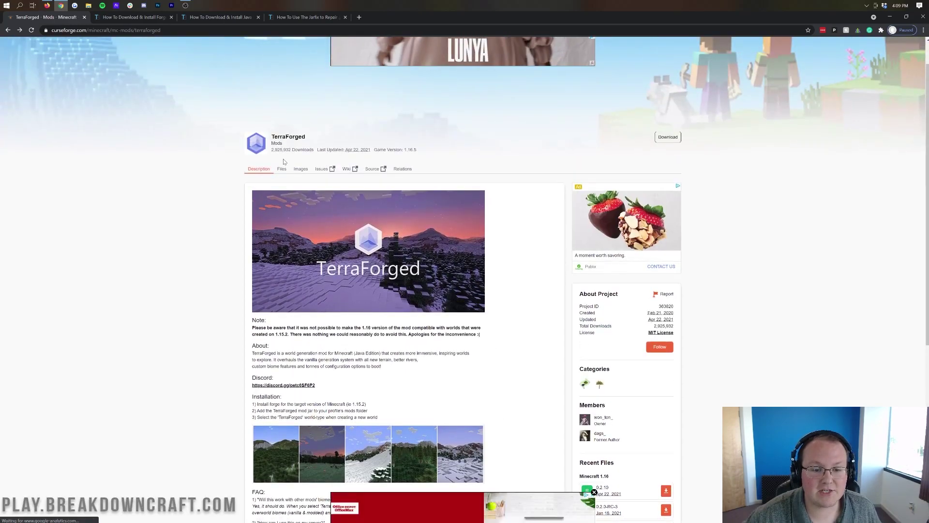
In the Images gallery, preview the Mountain Village, Meandering River and Flower Hills screenshots enlarged
{"action": "left_click", "coordinate": [300, 168]}
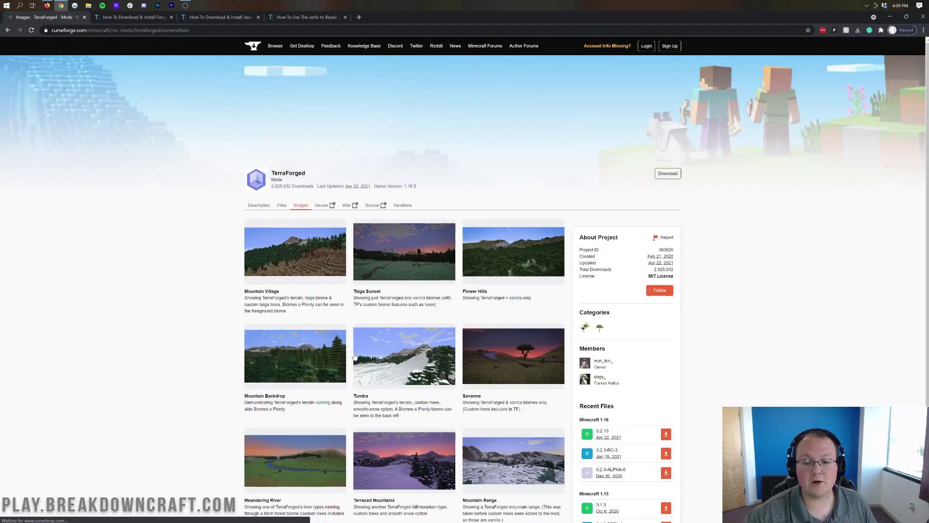
{"action": "scroll", "coordinate": [308, 188], "scroll_direction": "down", "scroll_amount": 2}
{"action": "left_click", "coordinate": [308, 187]}
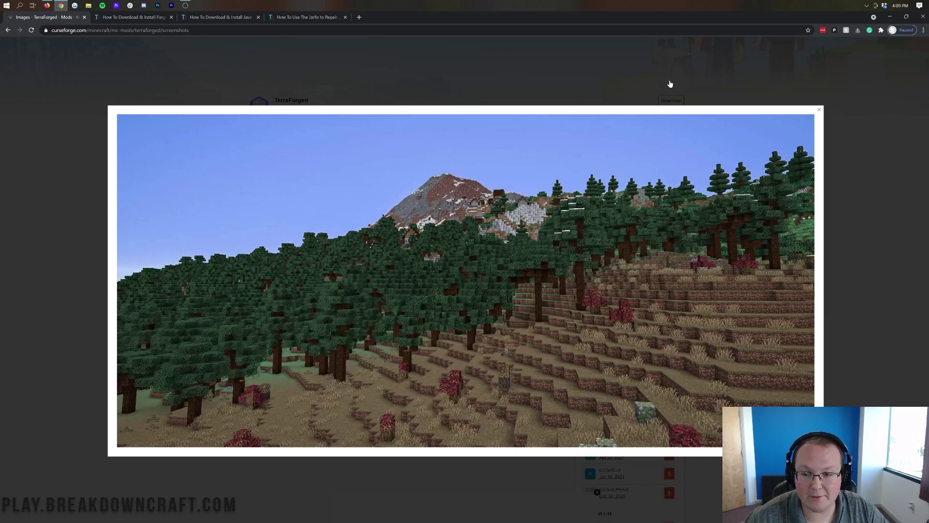
{"action": "left_click", "coordinate": [670, 84]}
{"action": "scroll", "coordinate": [511, 255], "scroll_direction": "down", "scroll_amount": 2}
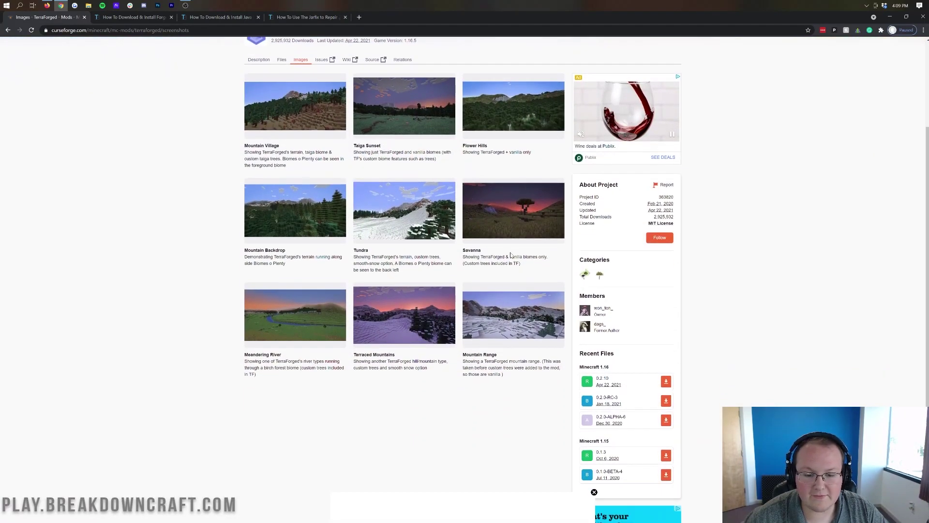
{"action": "left_click", "coordinate": [305, 270]}
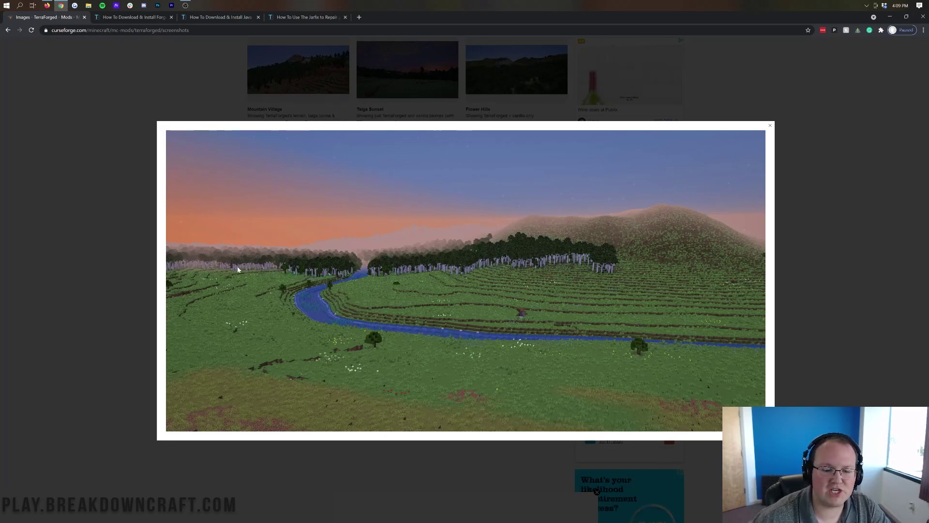
{"action": "left_click", "coordinate": [403, 111]}
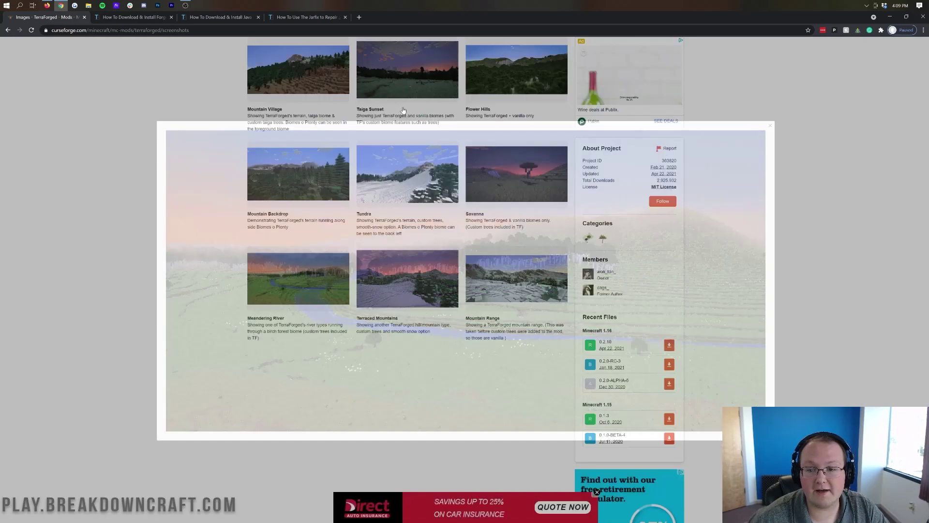
{"action": "left_click", "coordinate": [512, 70]}
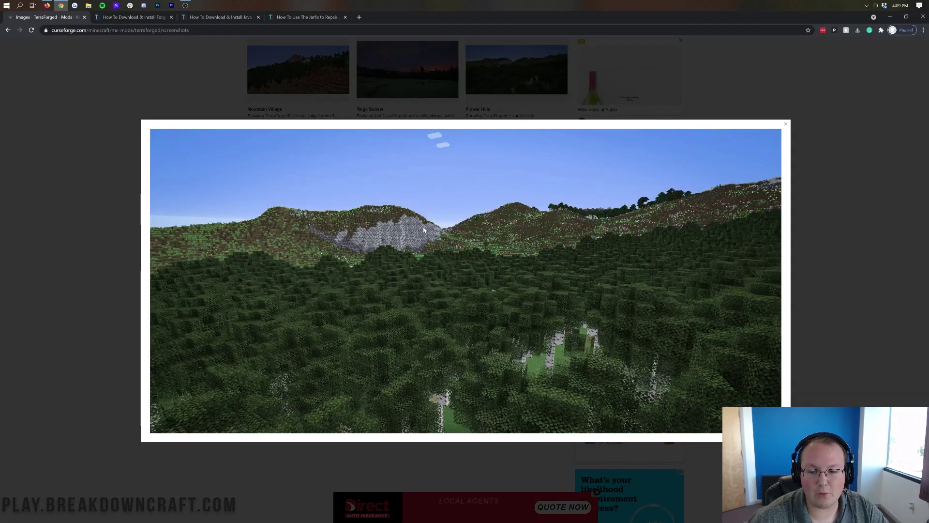
{"action": "left_click", "coordinate": [737, 126]}
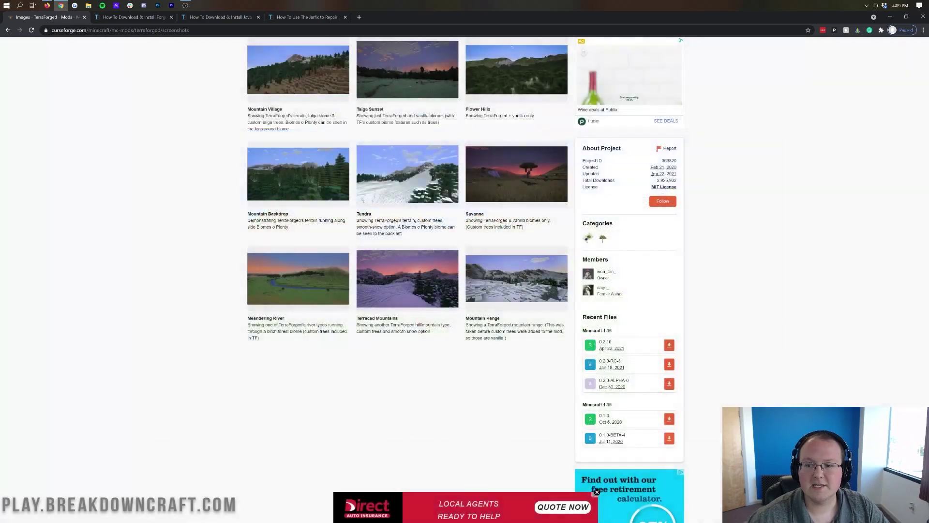
{"action": "scroll", "coordinate": [209, 401], "scroll_direction": "up", "scroll_amount": 4}
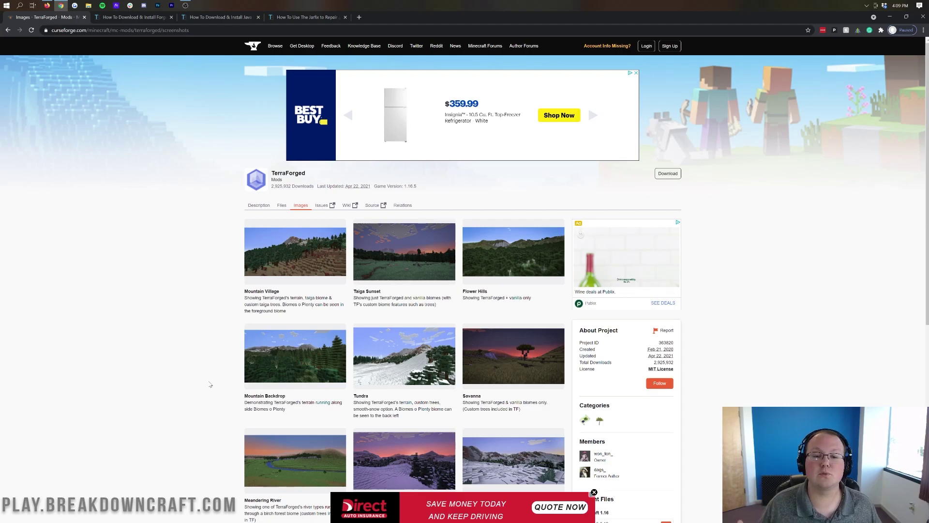
Highlight the Apex Hosting One Click Modpacks, Automated Backups and Instant Setup feature texts
{"action": "left_click", "coordinate": [257, 205]}
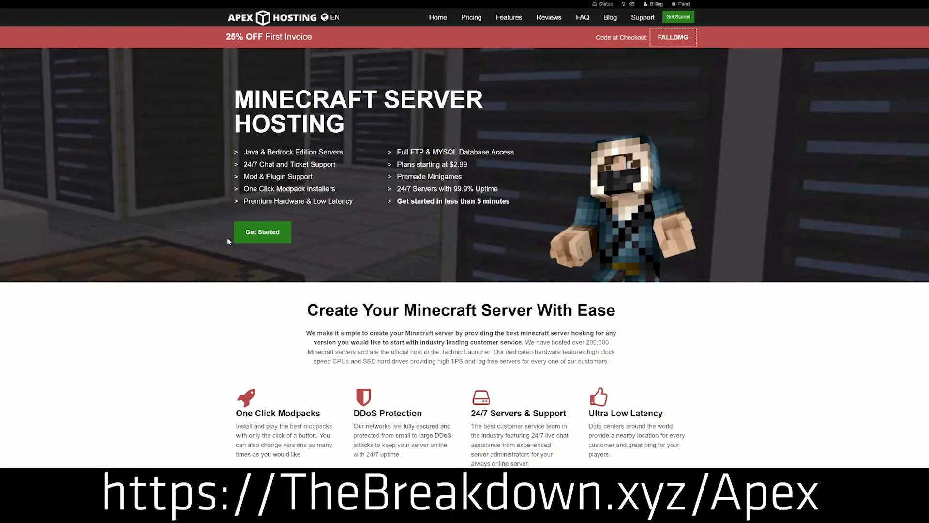
{"action": "scroll", "coordinate": [244, 194], "scroll_direction": "down", "scroll_amount": 4}
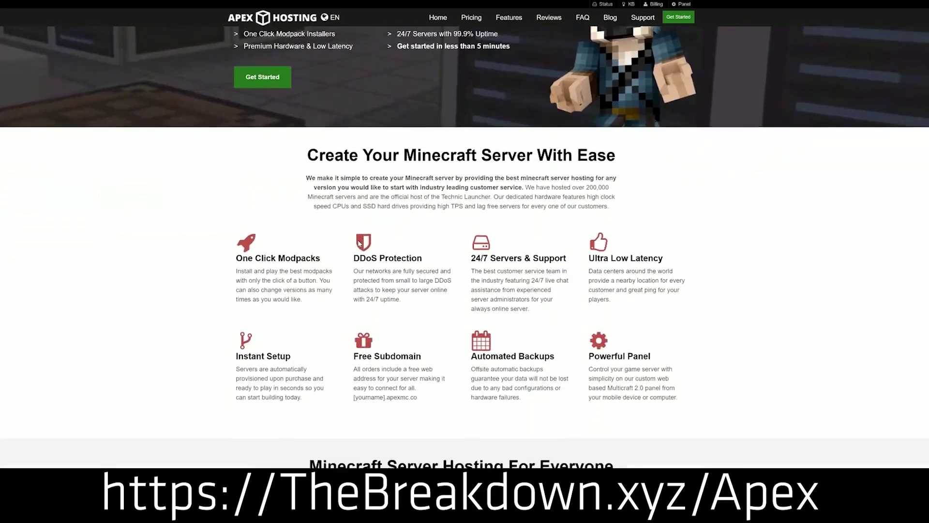
{"action": "left_click_drag", "start_coordinate": [240, 218], "coordinate": [568, 221]}
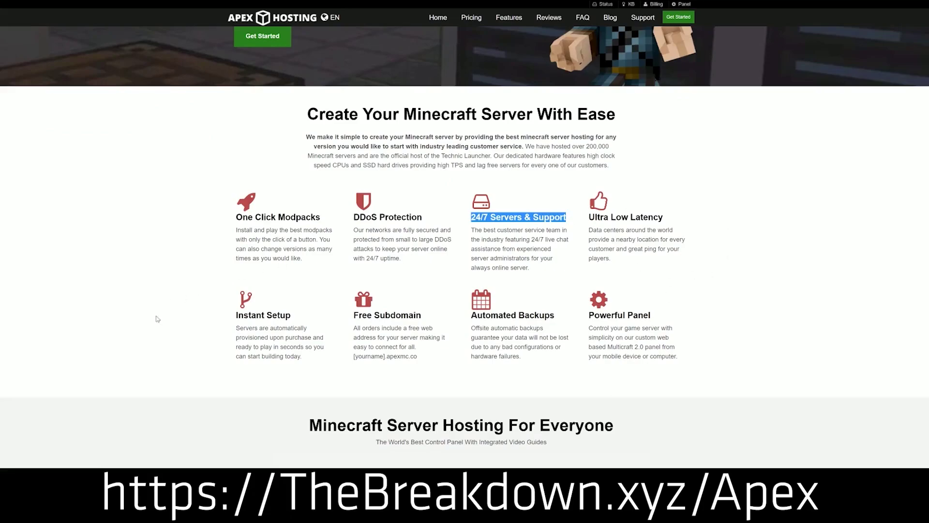
{"action": "left_click_drag", "start_coordinate": [470, 314], "coordinate": [582, 315]}
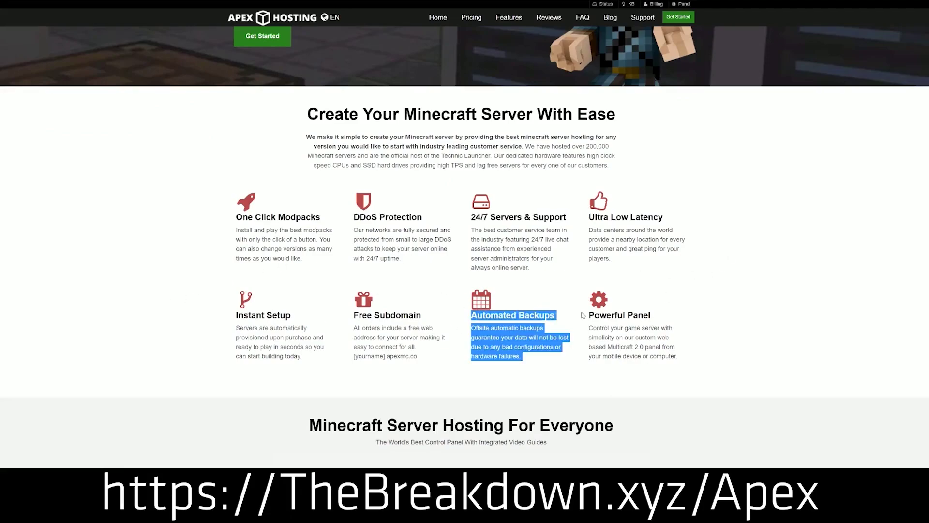
{"action": "left_click", "coordinate": [424, 318]}
{"action": "left_click_drag", "start_coordinate": [307, 358], "coordinate": [236, 312]}
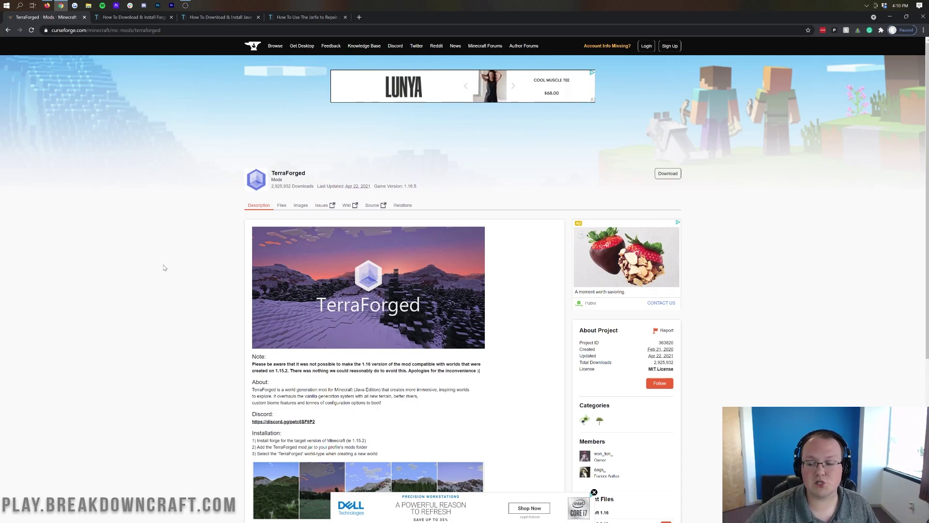
Download the TerraForged 0.2.10 jar for Minecraft 1.16 and keep it despite the warning
{"action": "scroll", "coordinate": [683, 262], "scroll_direction": "down", "scroll_amount": 5}
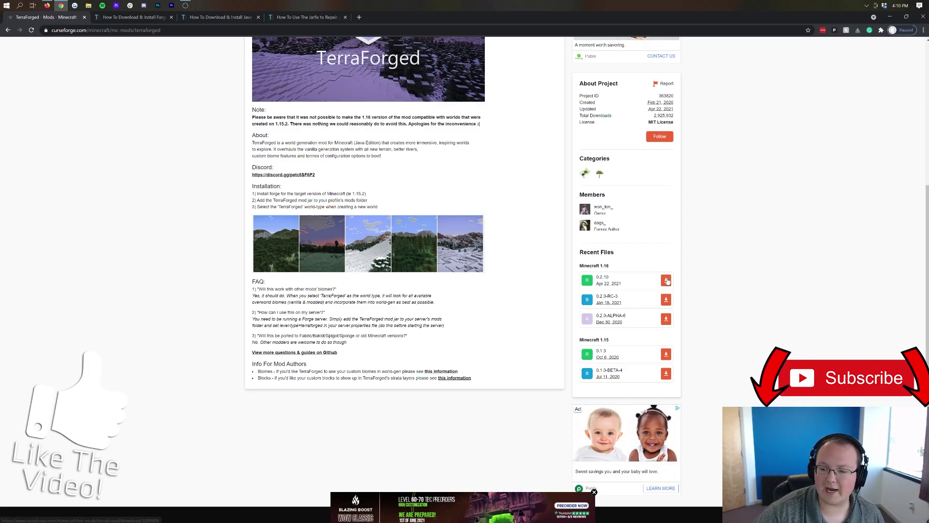
{"action": "left_click", "coordinate": [666, 280]}
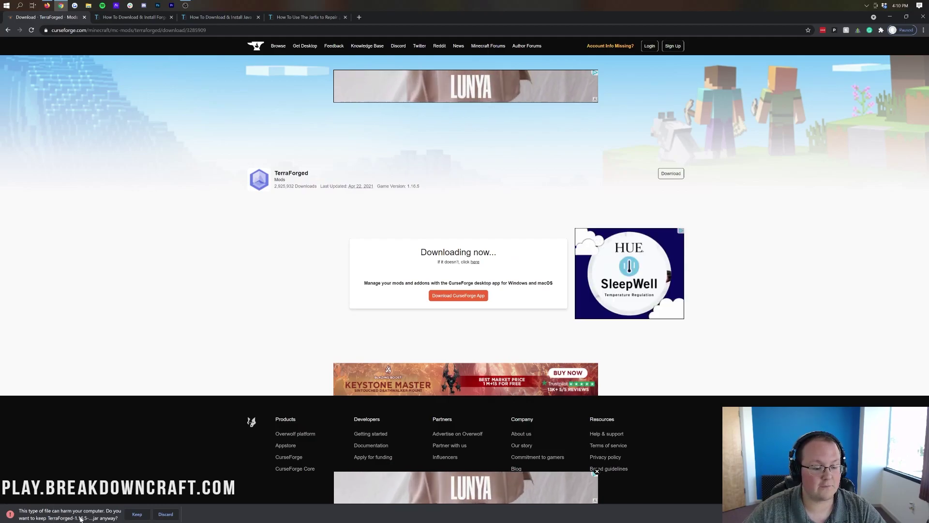
{"action": "left_click", "coordinate": [134, 516]}
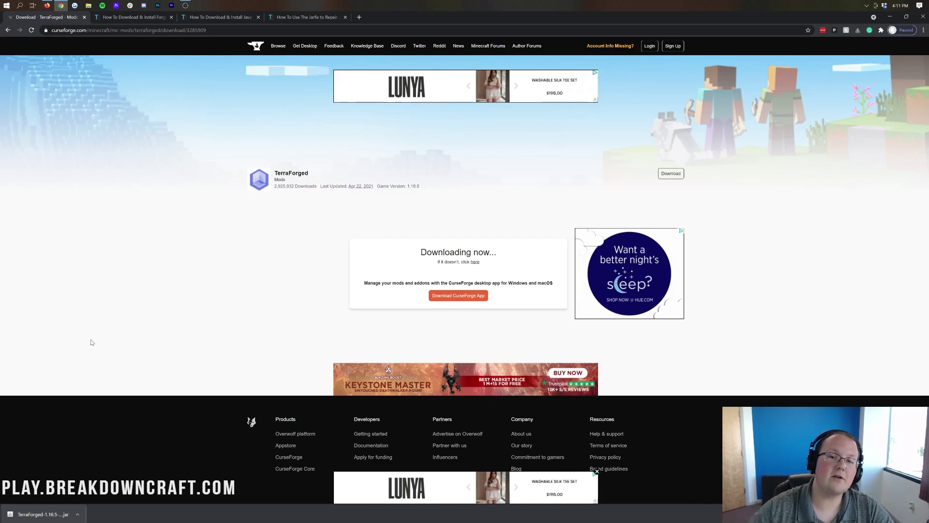
{"action": "left_click", "coordinate": [140, 17]}
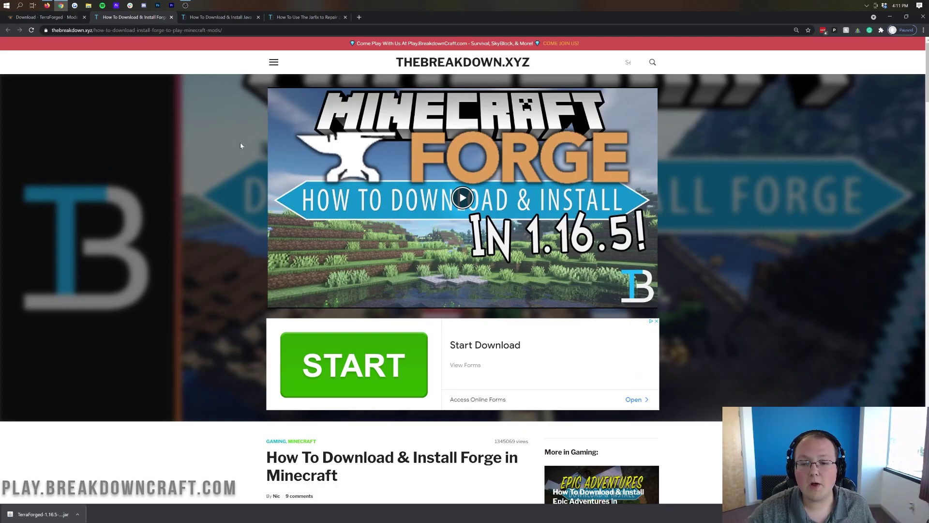
Scroll the Forge install guide and open the Forge downloads page
{"action": "scroll", "coordinate": [222, 151], "scroll_direction": "down", "scroll_amount": 3}
{"action": "scroll", "coordinate": [222, 151], "scroll_direction": "up", "scroll_amount": 3}
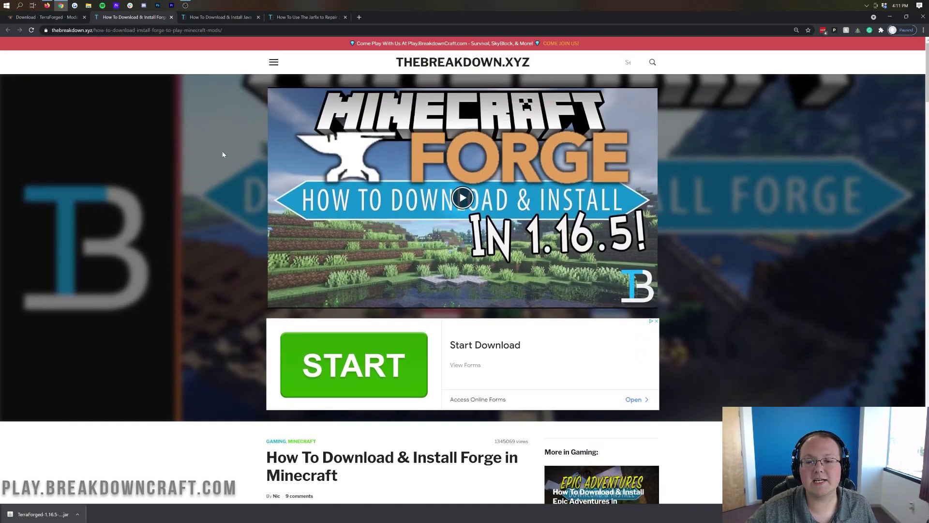
{"action": "scroll", "coordinate": [222, 151], "scroll_direction": "down", "scroll_amount": 2}
{"action": "scroll", "coordinate": [222, 152], "scroll_direction": "down", "scroll_amount": 2}
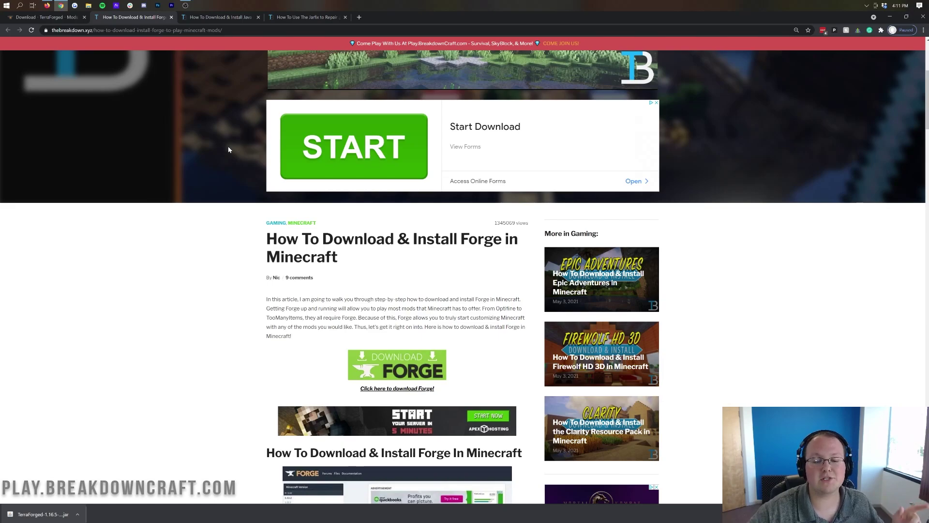
{"action": "scroll", "coordinate": [228, 149], "scroll_direction": "down", "scroll_amount": 3}
{"action": "left_click", "coordinate": [386, 226]}
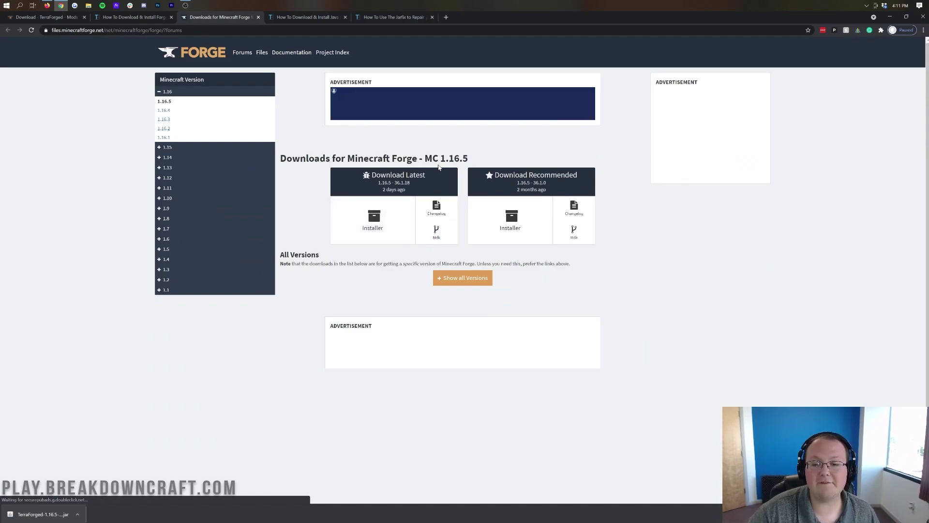
Confirm the 1.16.5 version under the 1.16 group and request the latest Forge installer
{"action": "left_click_drag", "start_coordinate": [424, 158], "coordinate": [496, 158]}
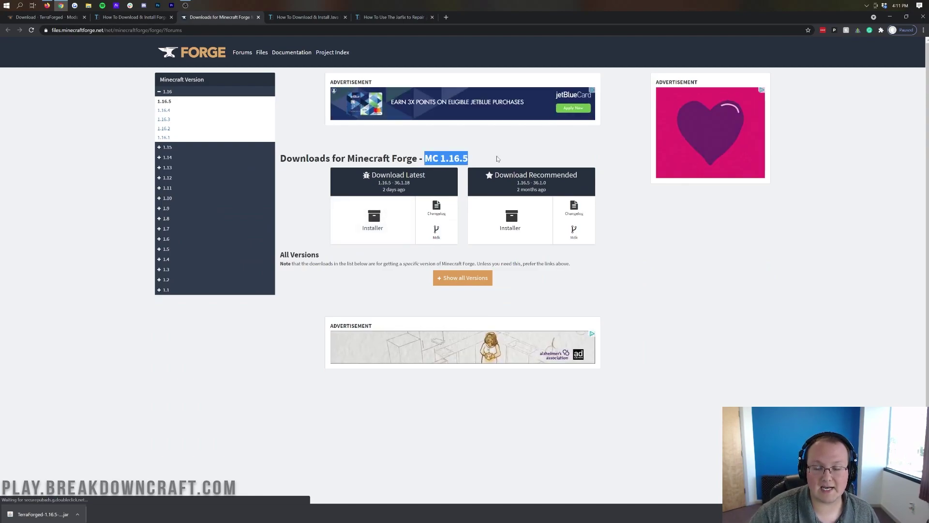
{"action": "left_click", "coordinate": [497, 159]}
{"action": "left_click", "coordinate": [174, 92]}
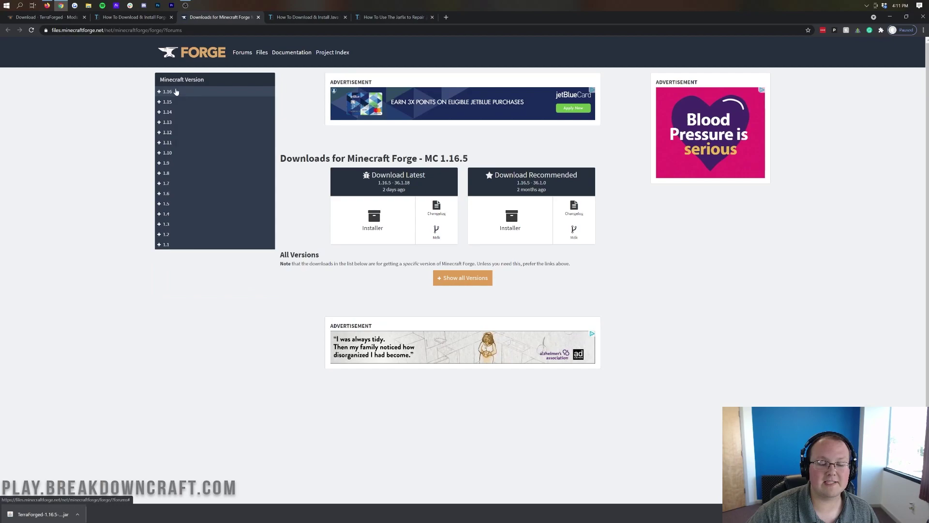
{"action": "left_click", "coordinate": [175, 91]}
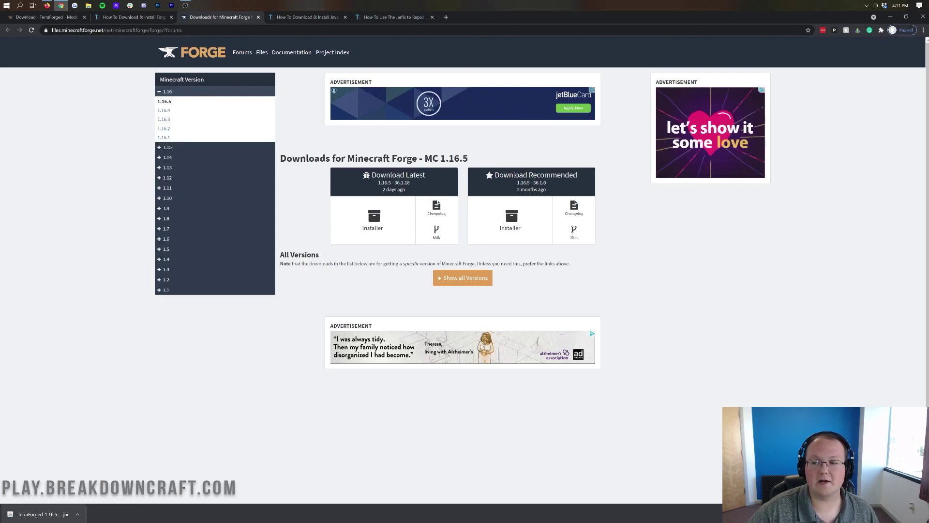
{"action": "left_click_drag", "start_coordinate": [470, 159], "coordinate": [425, 158]}
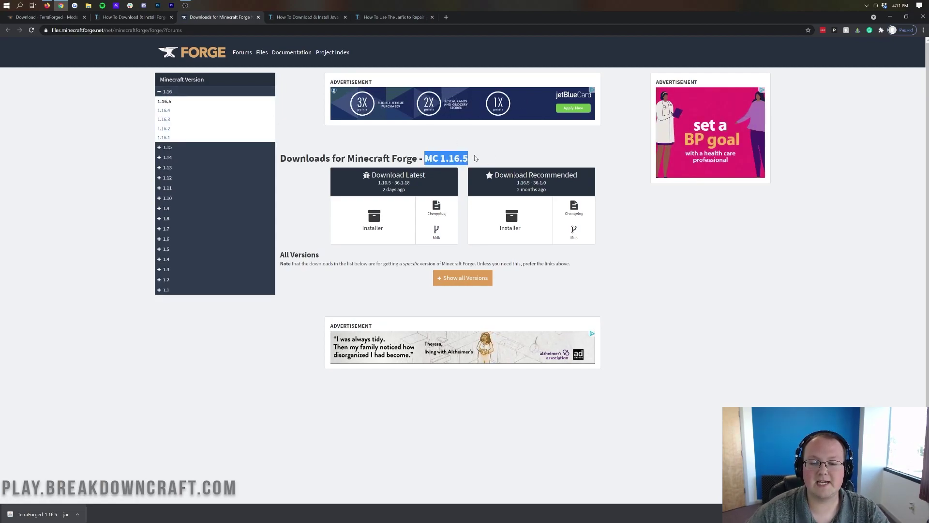
{"action": "left_click", "coordinate": [474, 159]}
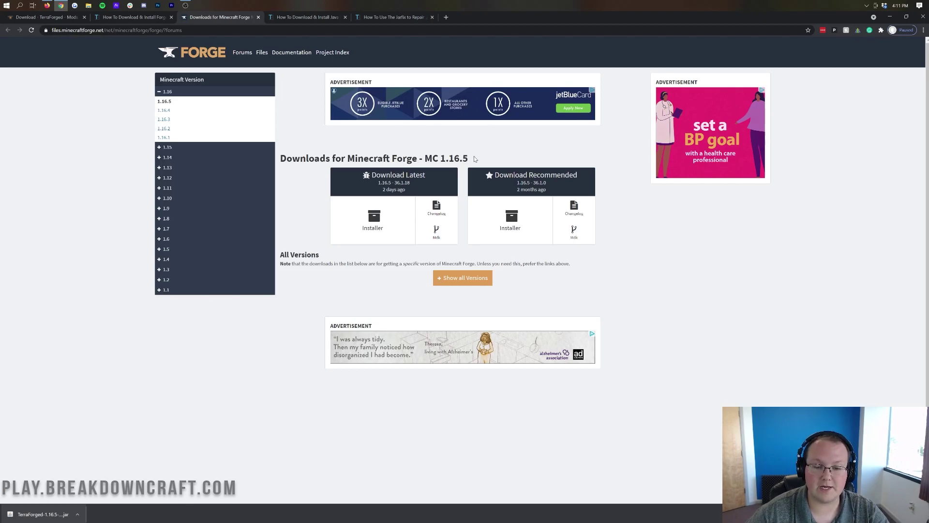
{"action": "left_click", "coordinate": [374, 222]}
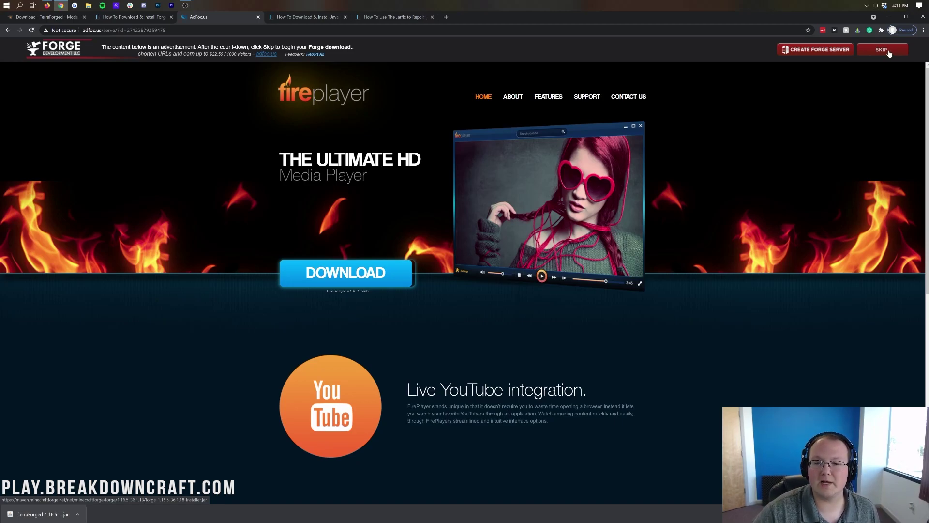
Skip the AdFoc.us page and keep the Forge 1.16.5-36.1.1 installer jar download
{"action": "left_click", "coordinate": [889, 54]}
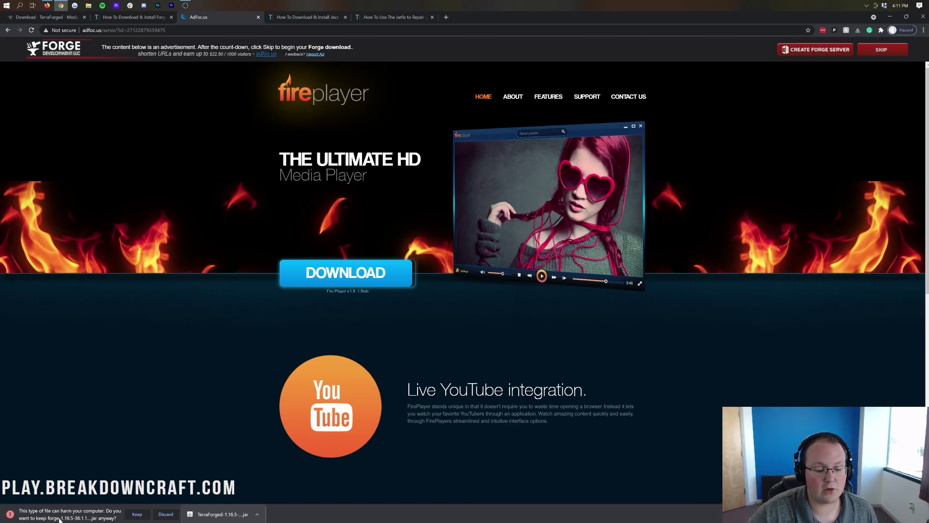
{"action": "left_click", "coordinate": [136, 516]}
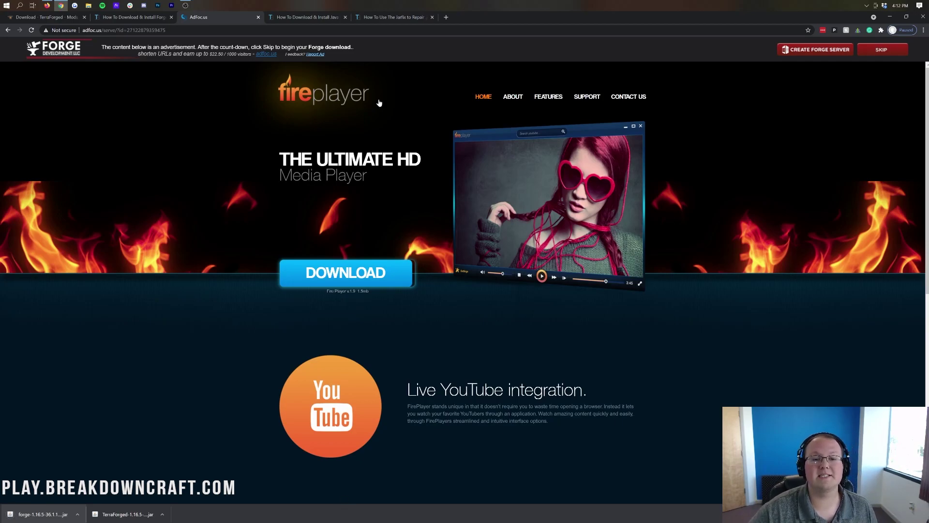
{"action": "left_click", "coordinate": [308, 17]}
Minimize Chrome, refresh the desktop, and move the two jar icons to the top centre
{"action": "left_click", "coordinate": [890, 17]}
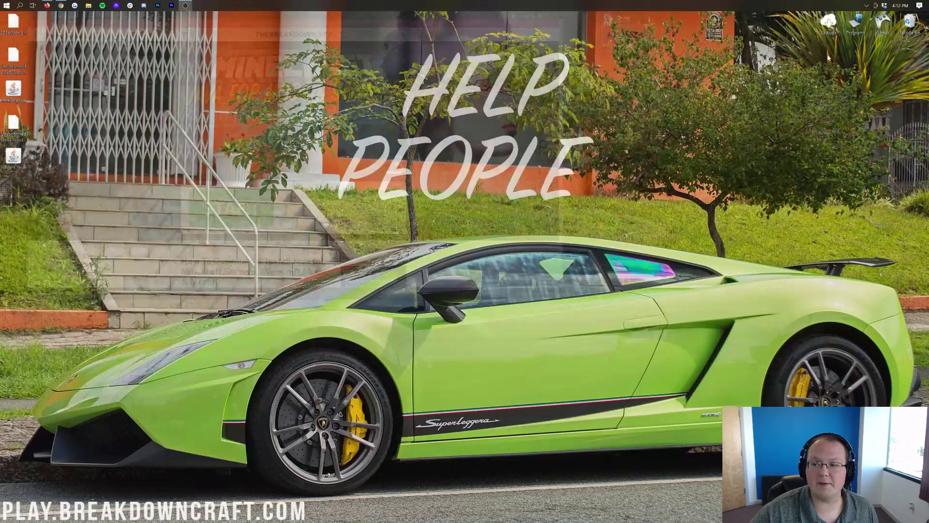
{"action": "right_click", "coordinate": [96, 101]}
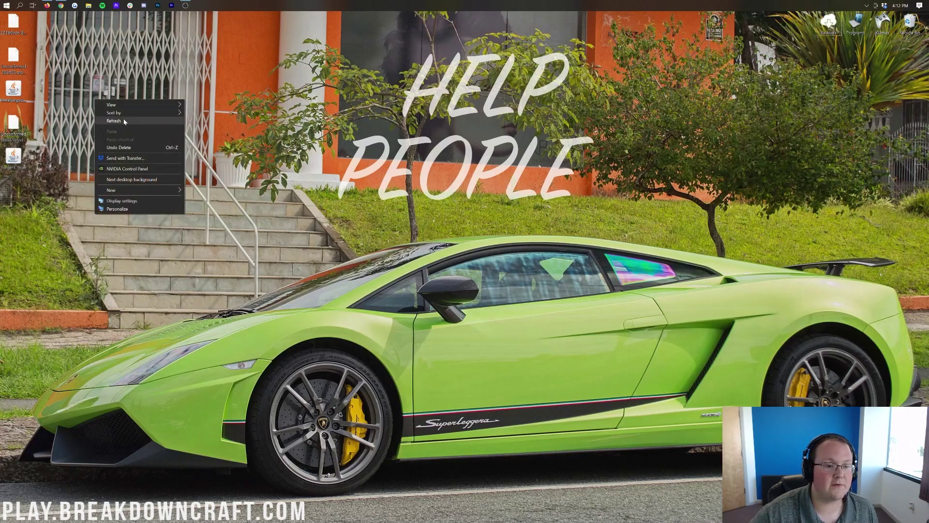
{"action": "left_click", "coordinate": [113, 121]}
{"action": "left_click_drag", "start_coordinate": [13, 89], "coordinate": [339, 94]}
{"action": "left_click_drag", "start_coordinate": [13, 155], "coordinate": [390, 97]}
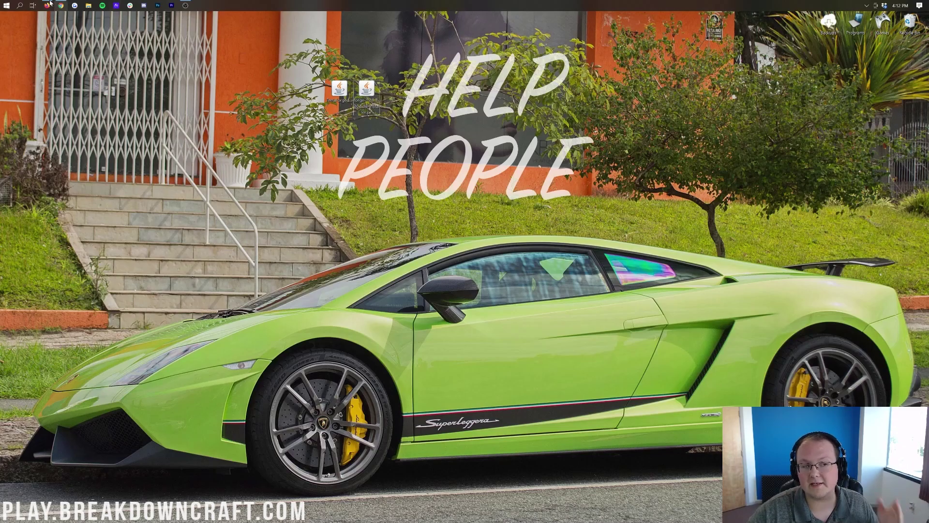
Open the Downloads folder via Start search, cancel moving the jars into it, and close it
{"action": "left_click", "coordinate": [4, 8]}
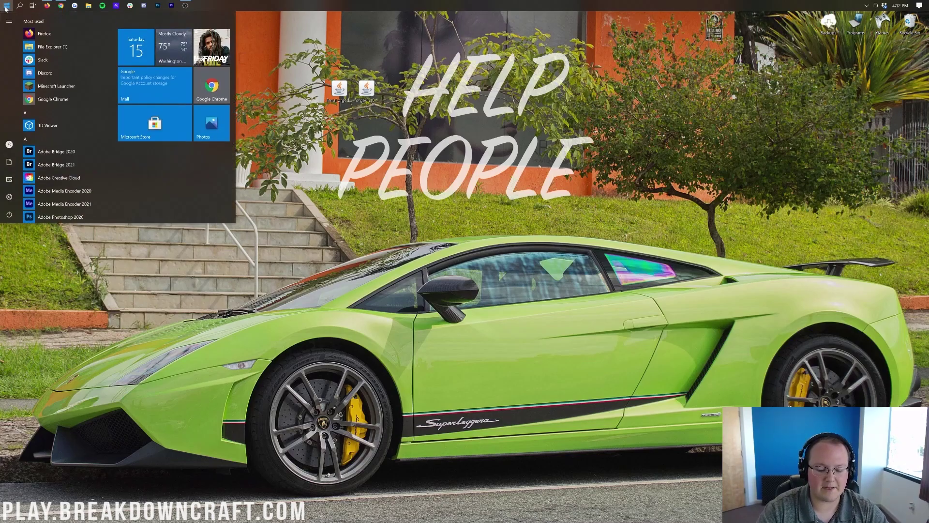
{"action": "type", "text": "download"}
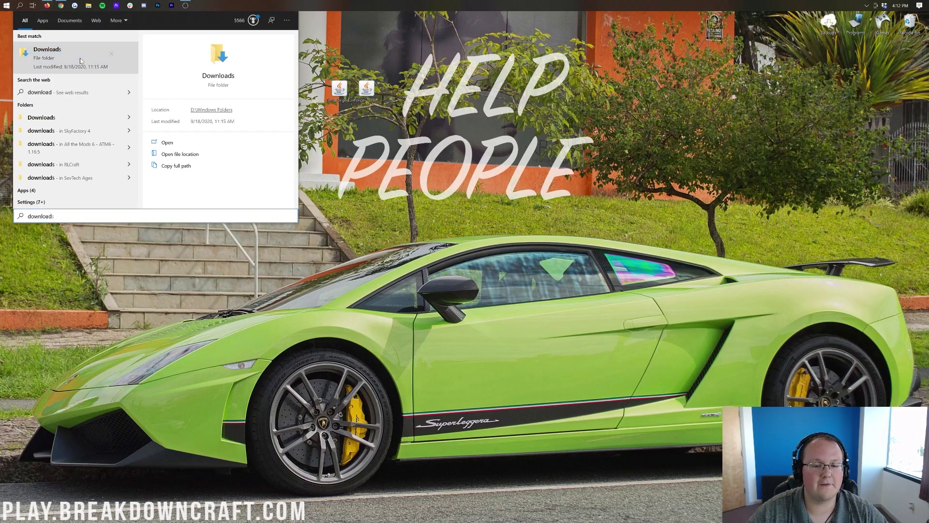
{"action": "left_click", "coordinate": [81, 61]}
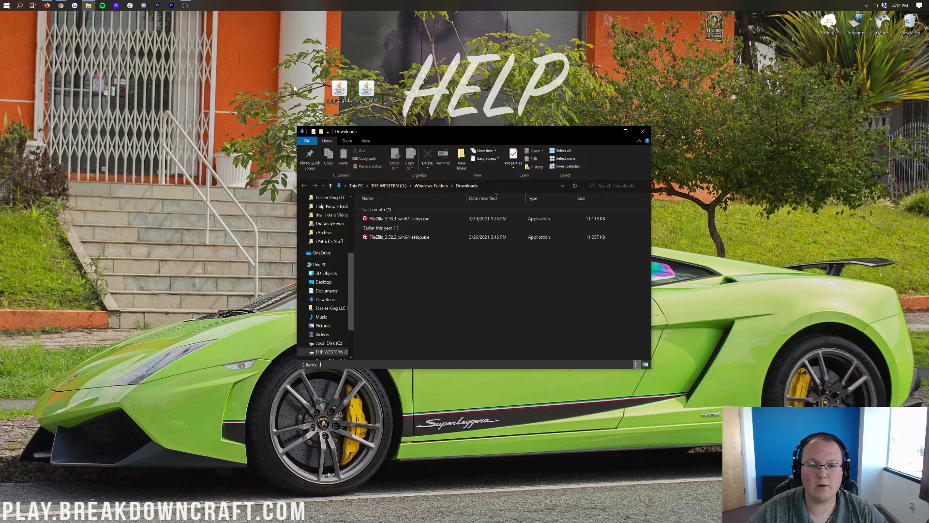
{"action": "left_click_drag", "start_coordinate": [293, 82], "coordinate": [431, 287]}
{"action": "key", "text": "Escape"}
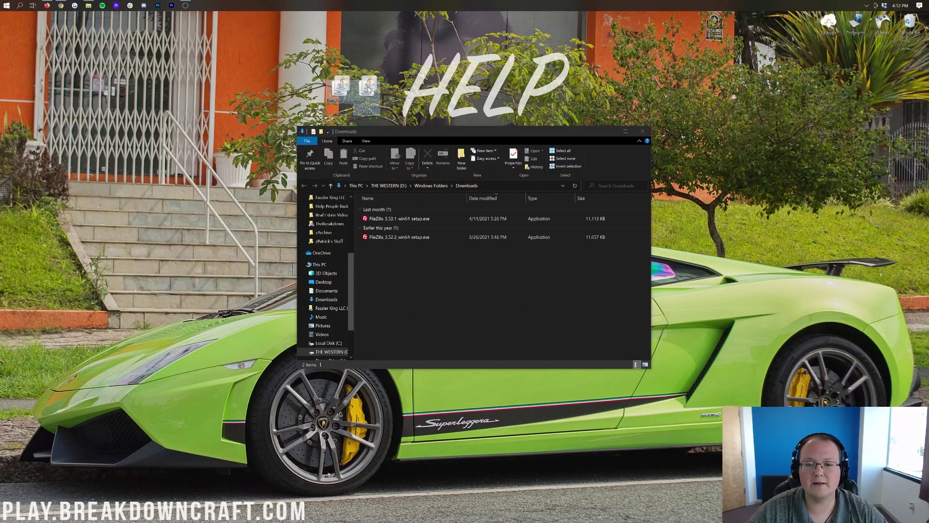
{"action": "left_click", "coordinate": [645, 133]}
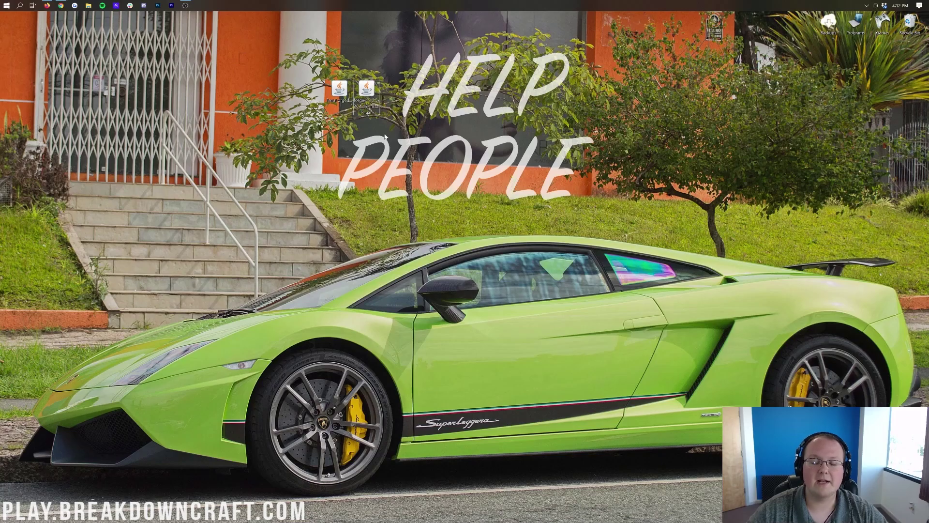
Bring up the Open with chooser for the Forge jar, dismiss it, and restore Chrome
{"action": "right_click", "coordinate": [364, 93]}
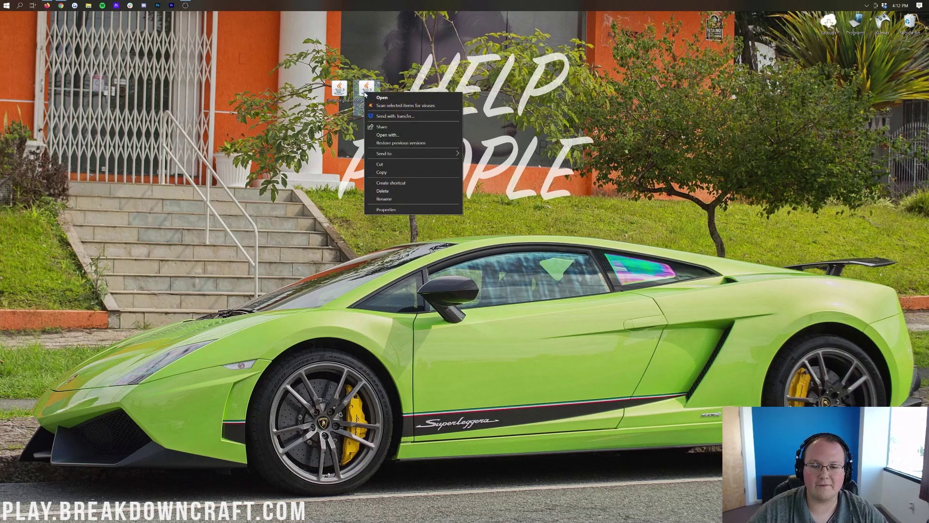
{"action": "left_click", "coordinate": [391, 138]}
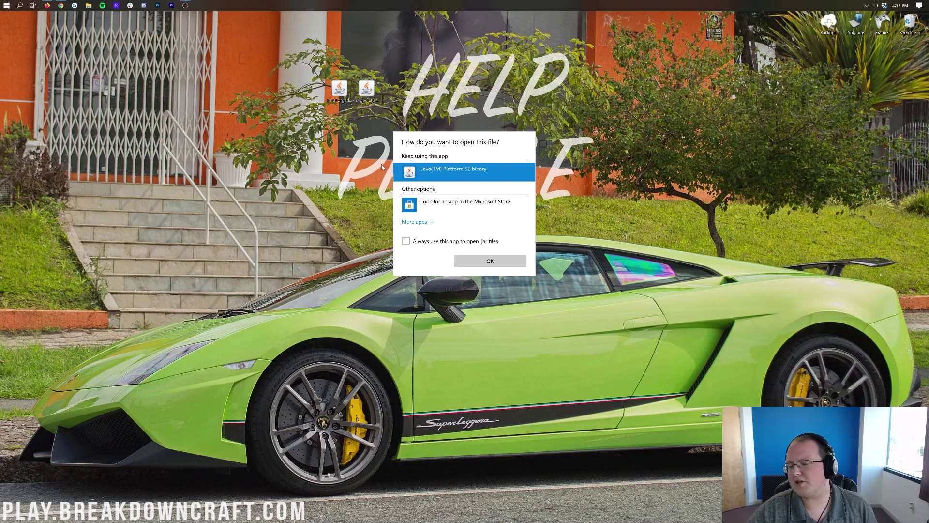
{"action": "key", "text": "Return"}
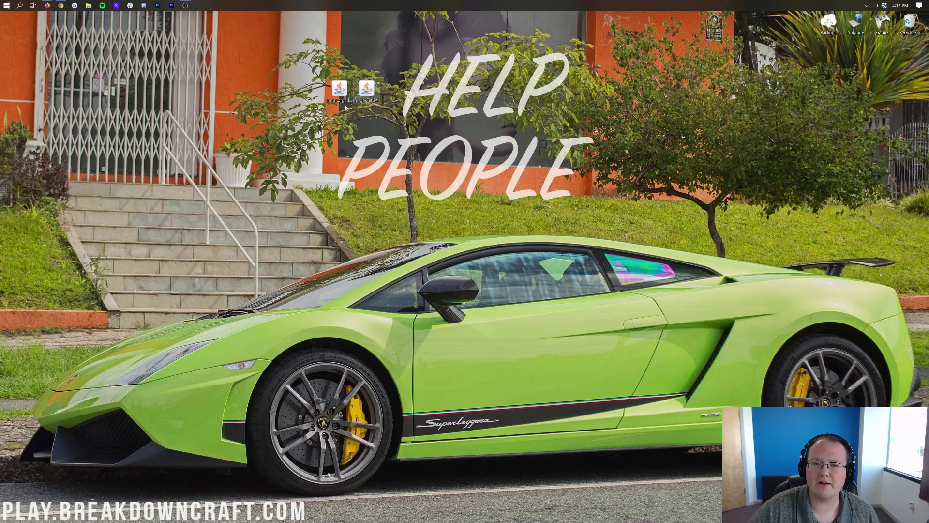
{"action": "left_click", "coordinate": [61, 6]}
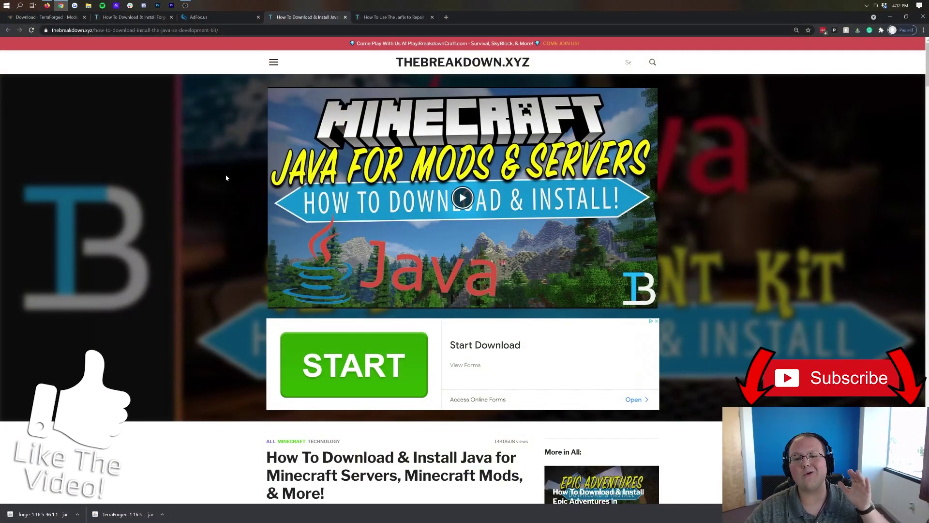
Read through the Java install guide, then switch to the Jarfix article
{"action": "scroll", "coordinate": [227, 187], "scroll_direction": "down", "scroll_amount": 1}
{"action": "scroll", "coordinate": [228, 191], "scroll_direction": "down", "scroll_amount": 5}
{"action": "left_click_drag", "start_coordinate": [404, 220], "coordinate": [519, 221]}
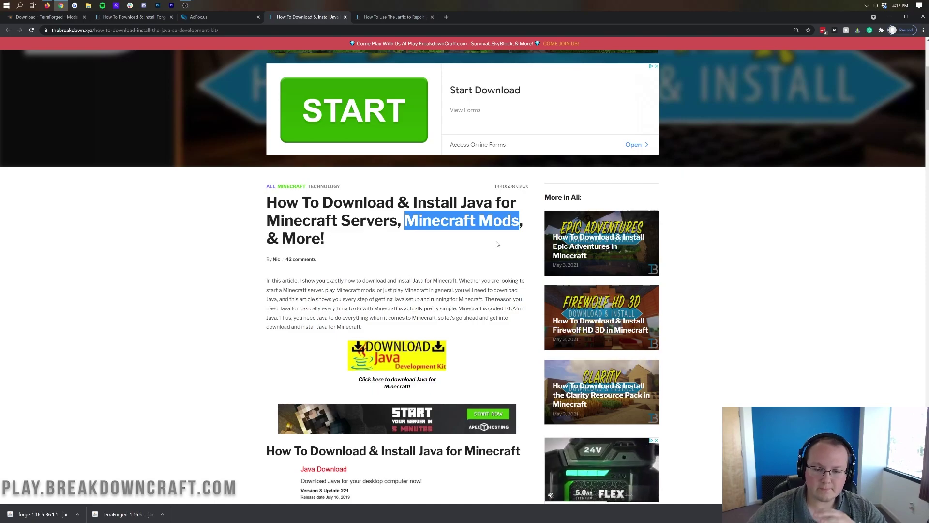
{"action": "scroll", "coordinate": [494, 249], "scroll_direction": "down", "scroll_amount": 8}
{"action": "scroll", "coordinate": [495, 235], "scroll_direction": "up", "scroll_amount": 10}
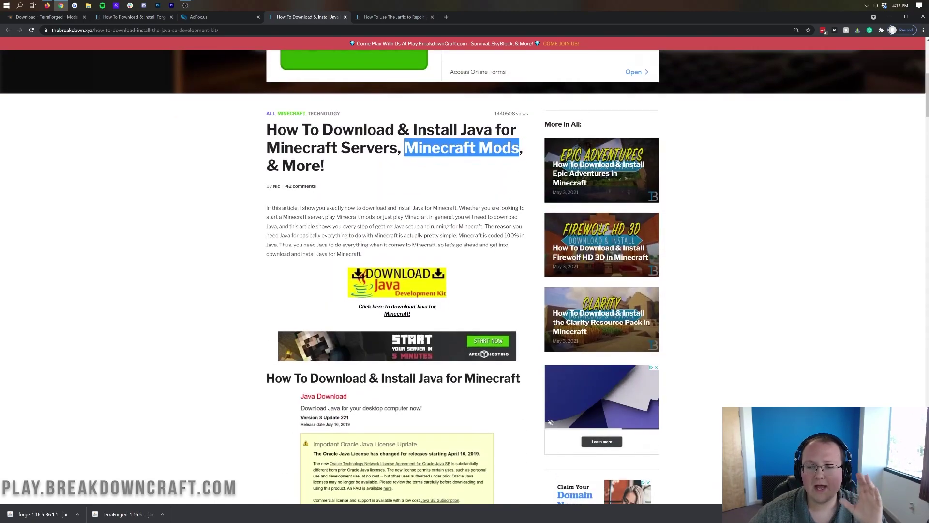
{"action": "scroll", "coordinate": [494, 235], "scroll_direction": "up", "scroll_amount": 2}
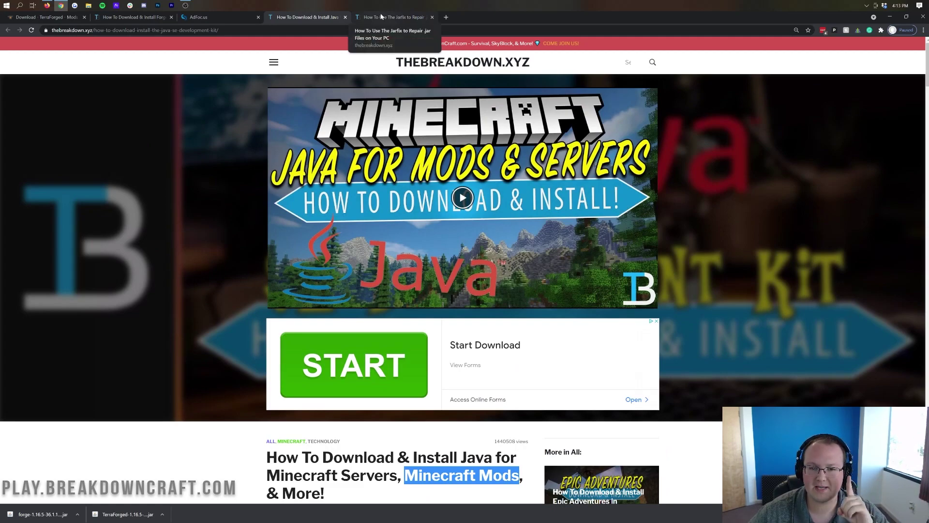
{"action": "left_click", "coordinate": [381, 16]}
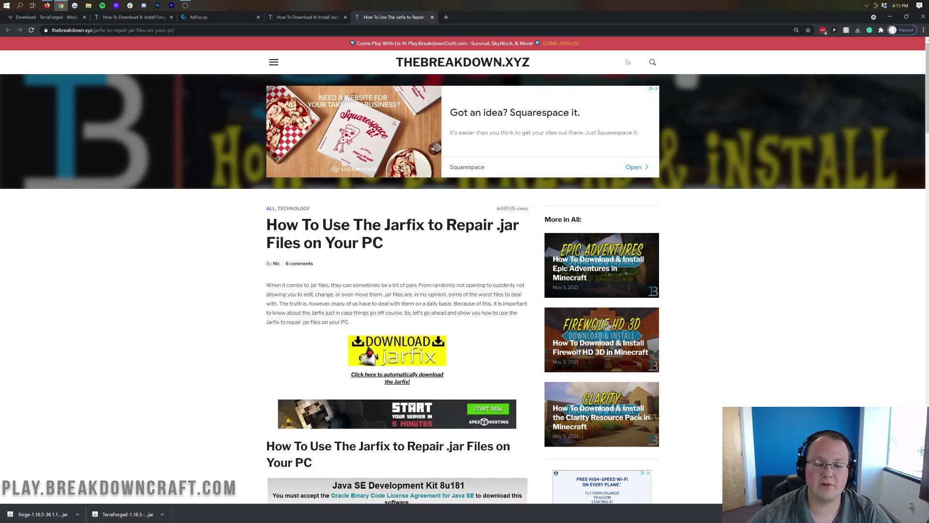
Run the Forge jar with Java to install the 1.16.5-forge-36.1.18 client, then move its icon aside
{"action": "left_click", "coordinate": [889, 17]}
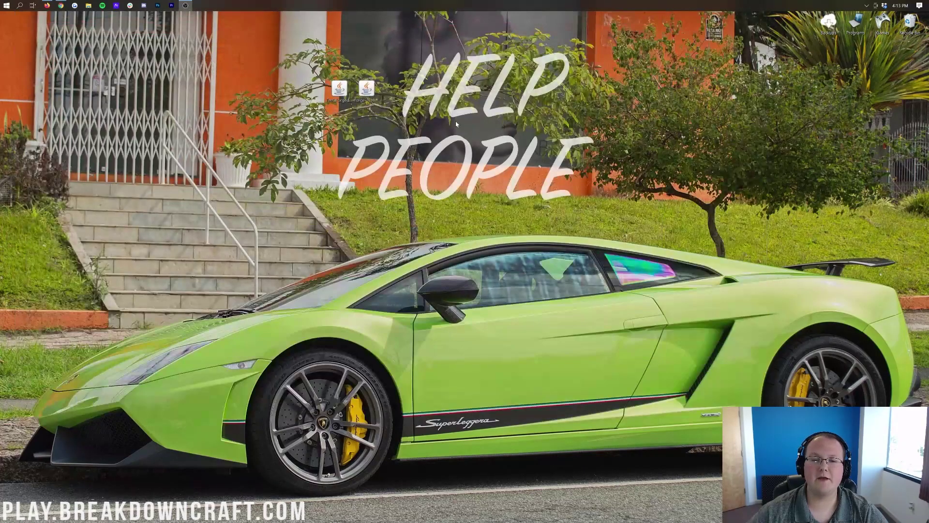
{"action": "right_click", "coordinate": [372, 94]}
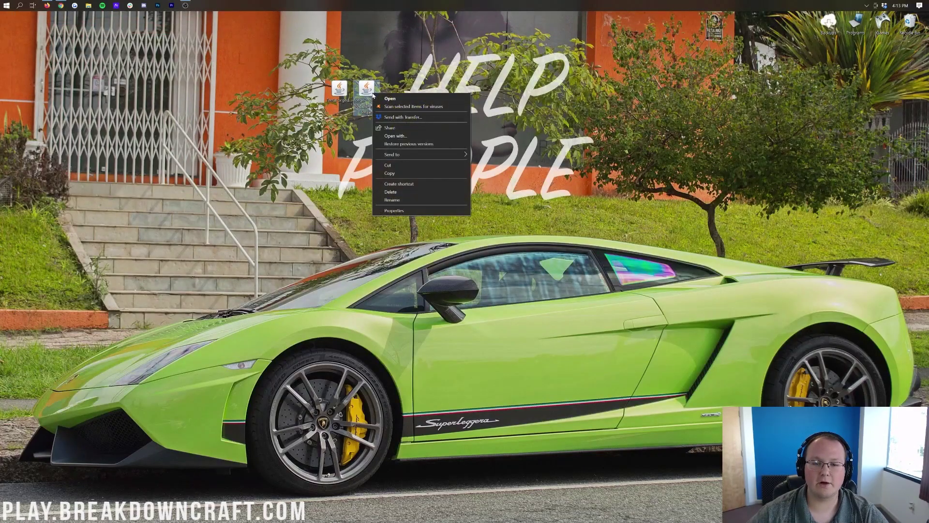
{"action": "left_click", "coordinate": [393, 142]}
{"action": "left_click", "coordinate": [489, 261]}
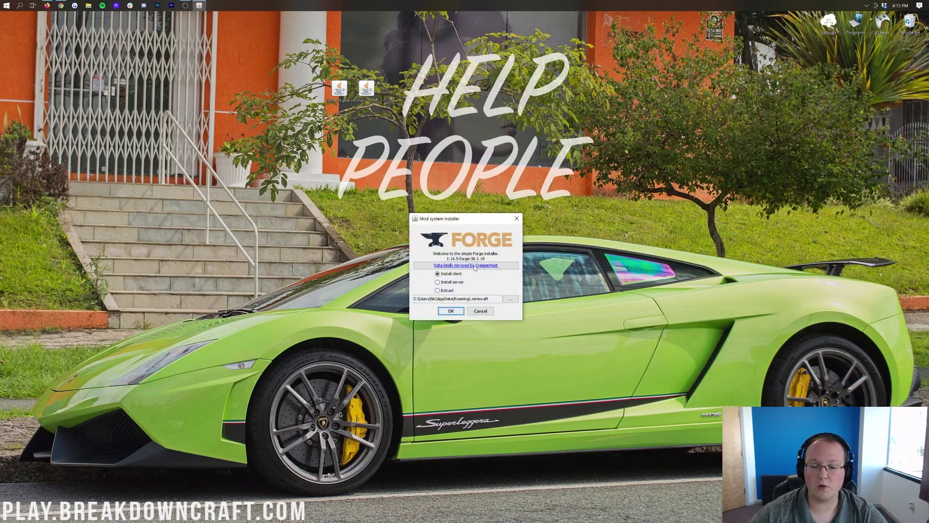
{"action": "left_click", "coordinate": [449, 310]}
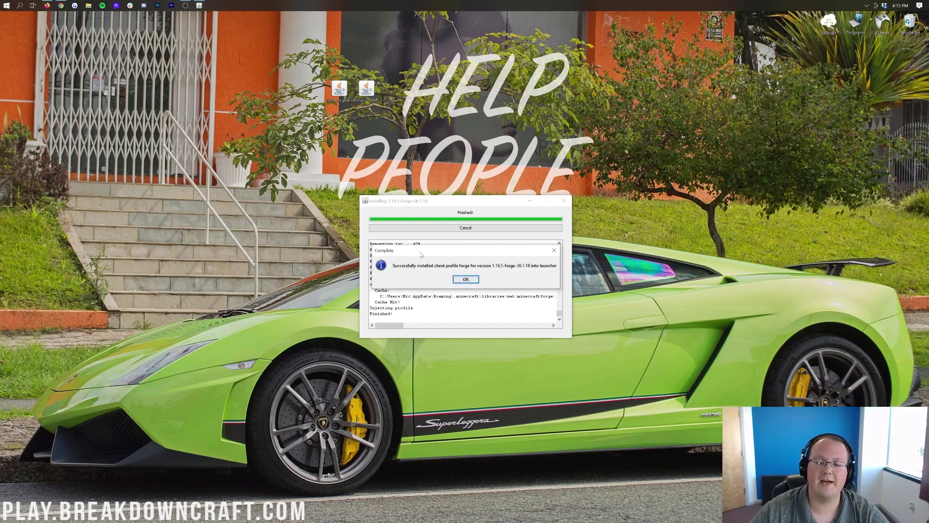
{"action": "left_click", "coordinate": [466, 280]}
{"action": "left_click", "coordinate": [376, 107]}
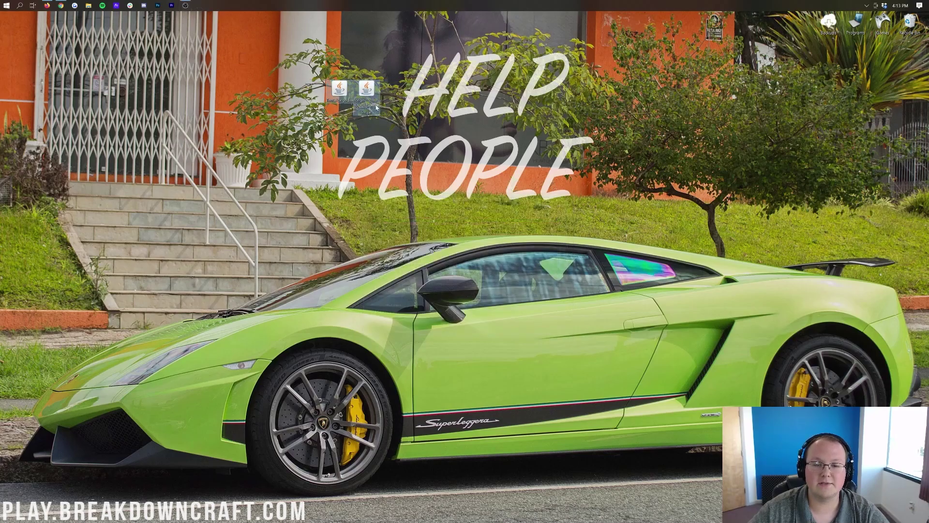
{"action": "left_click_drag", "start_coordinate": [376, 107], "coordinate": [910, 22]}
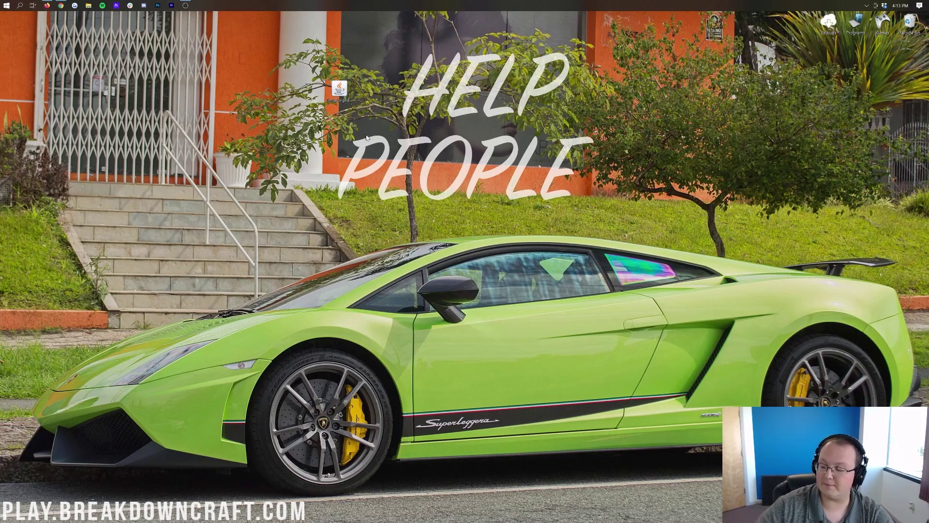
Start Minecraft Launcher from Start search and select the forge 1.16.5-forge-36.1.18 installation
{"action": "left_click", "coordinate": [3, 4]}
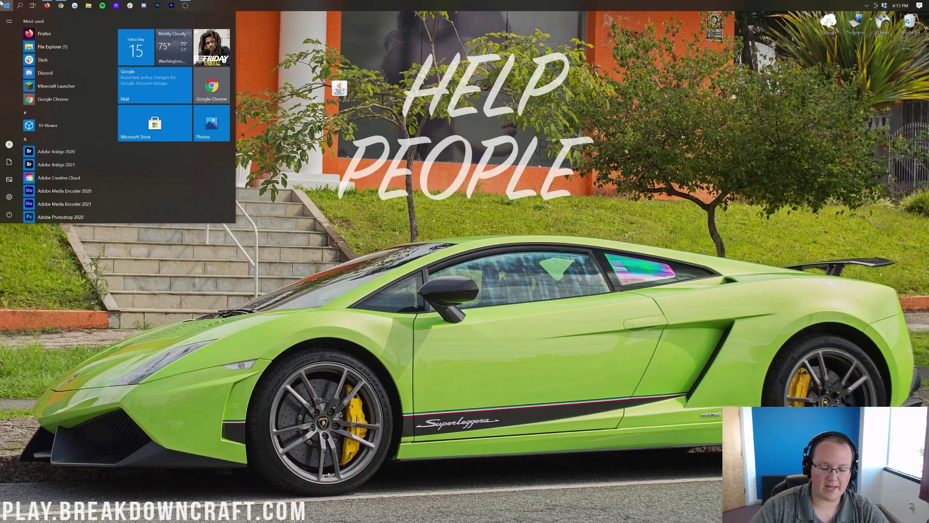
{"action": "type", "text": "mine"}
{"action": "key", "text": "Return"}
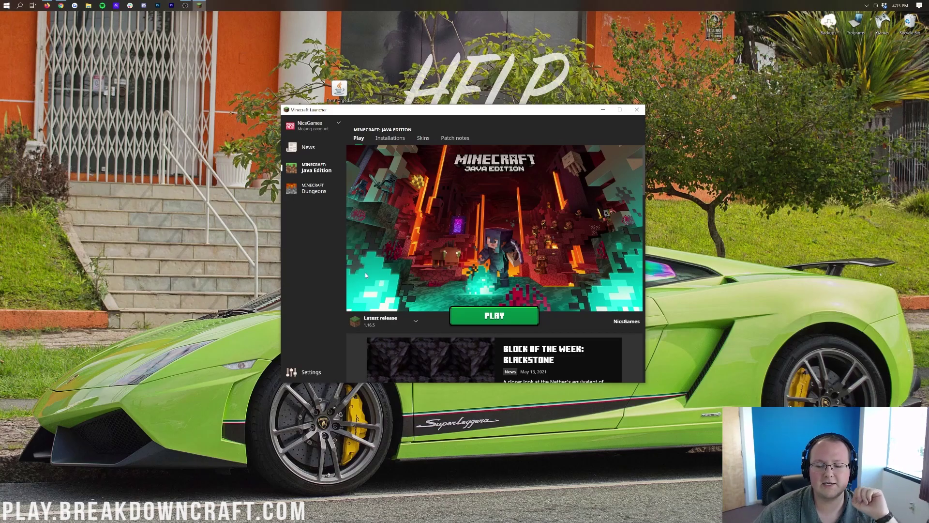
{"action": "left_click", "coordinate": [414, 323]}
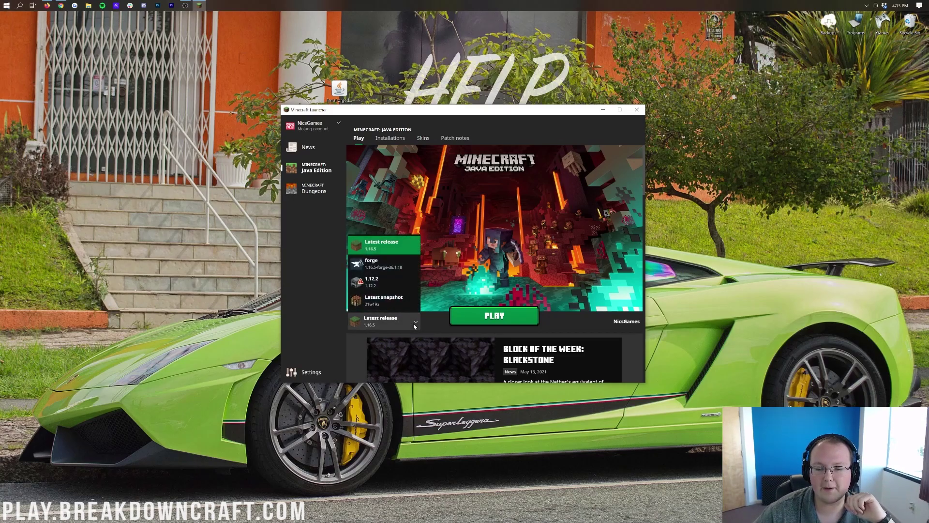
{"action": "left_click", "coordinate": [390, 266]}
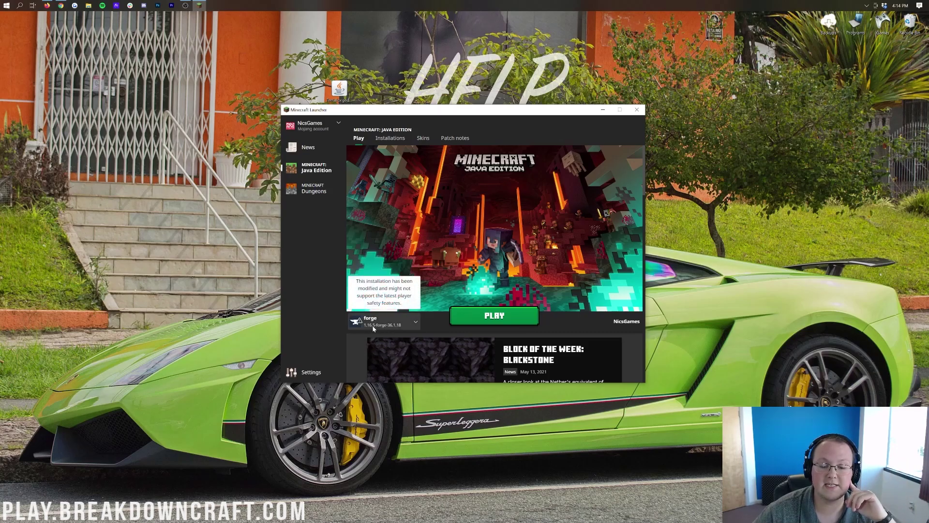
Try PLAY, cancel the modified-installation warning, keep forge selected, and show the Installations list
{"action": "left_click", "coordinate": [479, 315]}
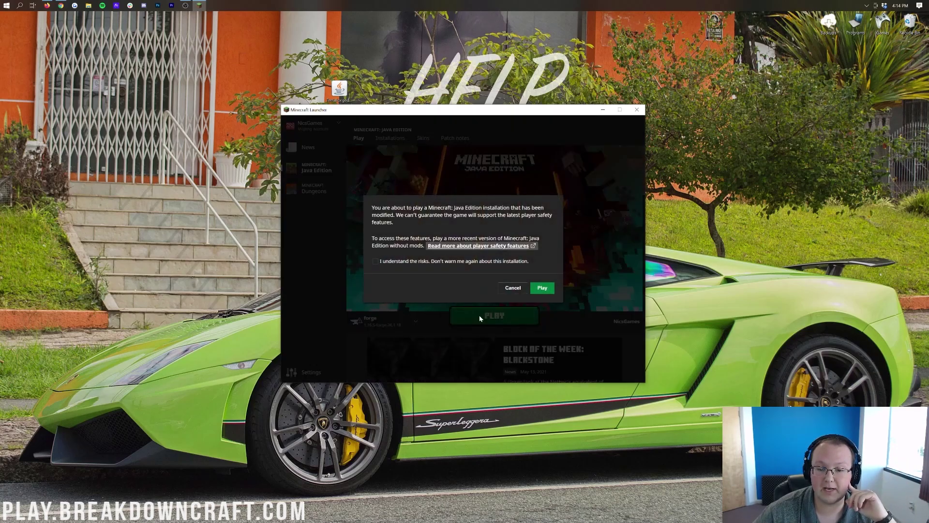
{"action": "left_click", "coordinate": [501, 290]}
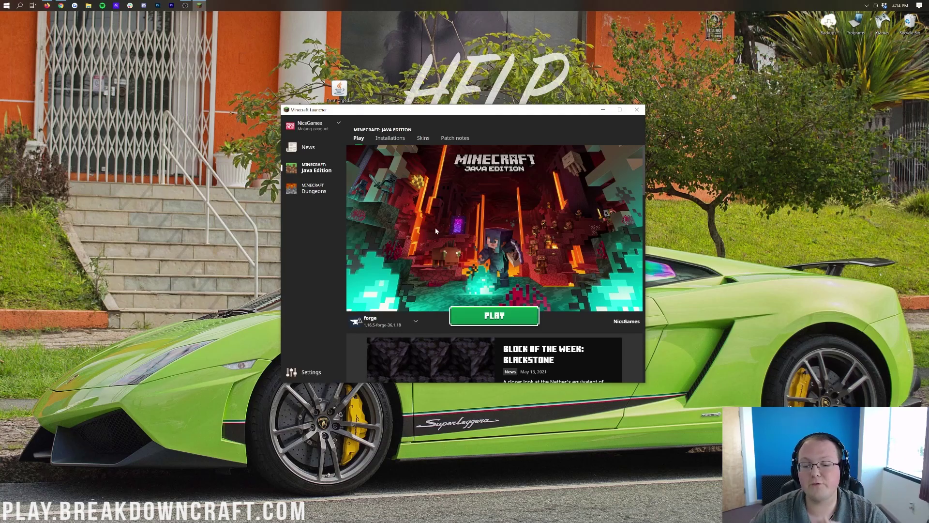
{"action": "left_click", "coordinate": [414, 322]}
{"action": "left_click", "coordinate": [382, 307]}
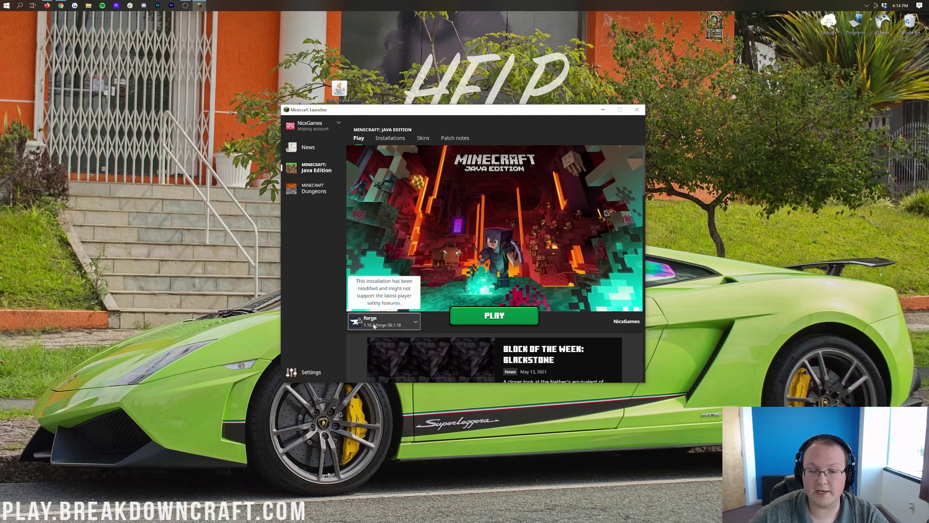
{"action": "left_click", "coordinate": [385, 138]}
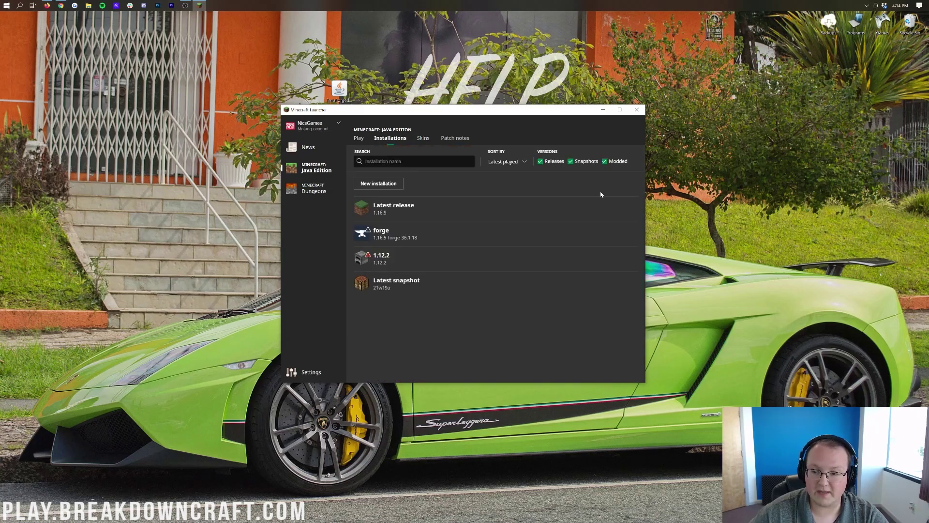
{"action": "left_click", "coordinate": [605, 162]}
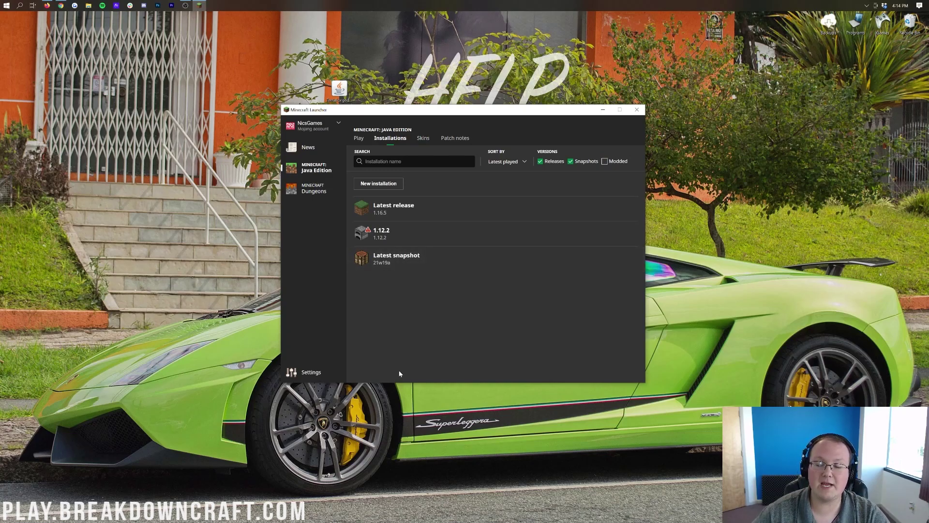
{"action": "left_click", "coordinate": [605, 161]}
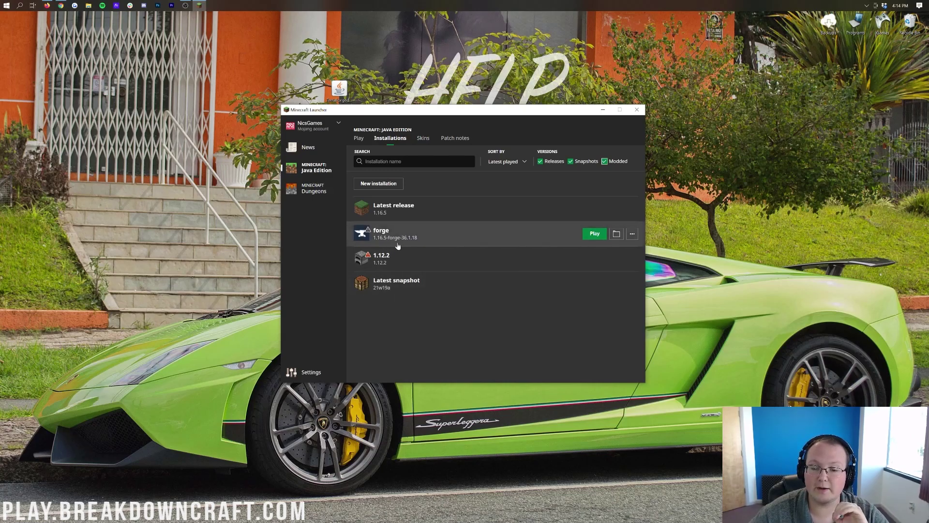
{"action": "left_click", "coordinate": [377, 185]}
Name the new installation Play.BreakdownCraft.com with release 1.16.5-forge-36.1.18 at 1920 x 1080
{"action": "type", "text": "Play"}
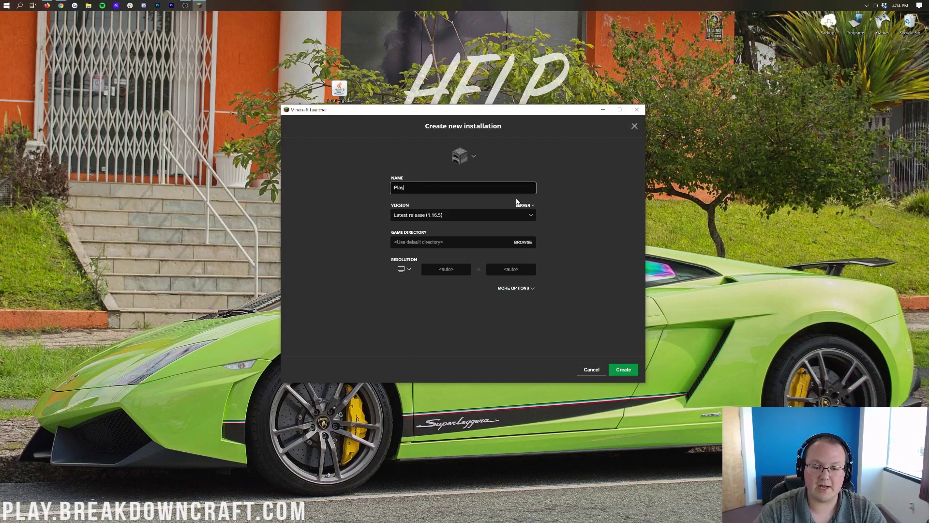
{"action": "type", "text": ".BreakdownCraft.com"}
{"action": "key", "text": "ctrl+a"}
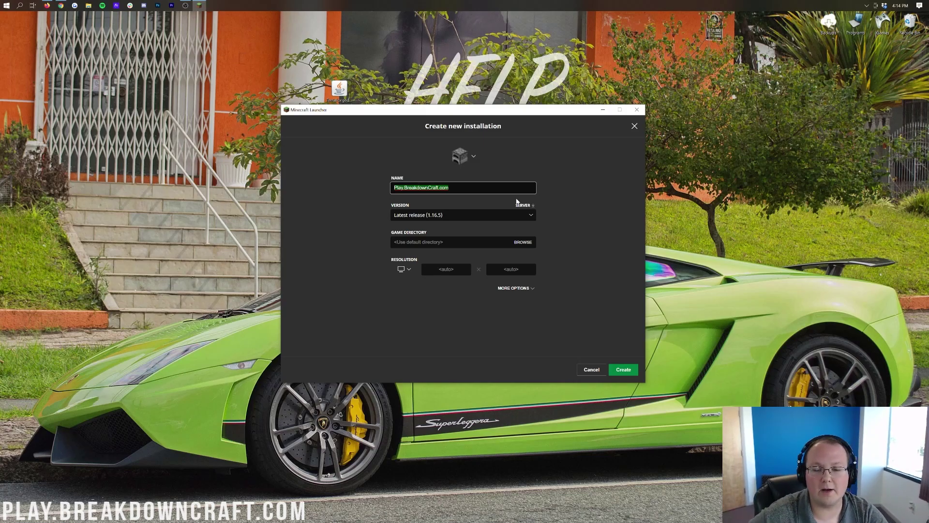
{"action": "left_click", "coordinate": [433, 215]}
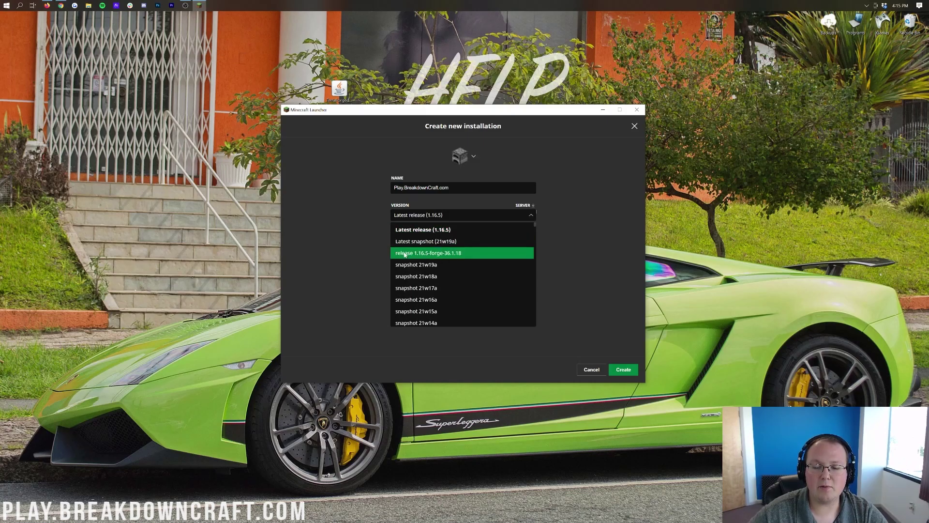
{"action": "left_click", "coordinate": [462, 253]}
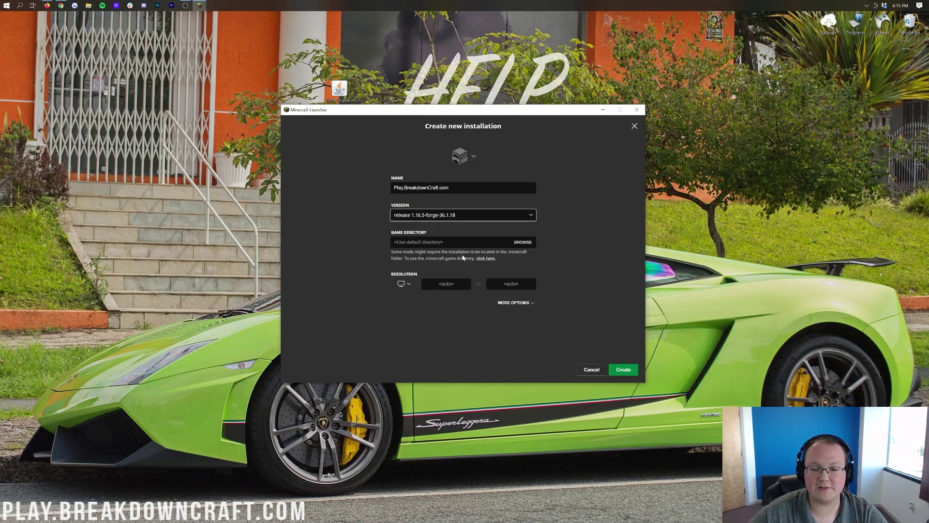
{"action": "left_click", "coordinate": [405, 283]}
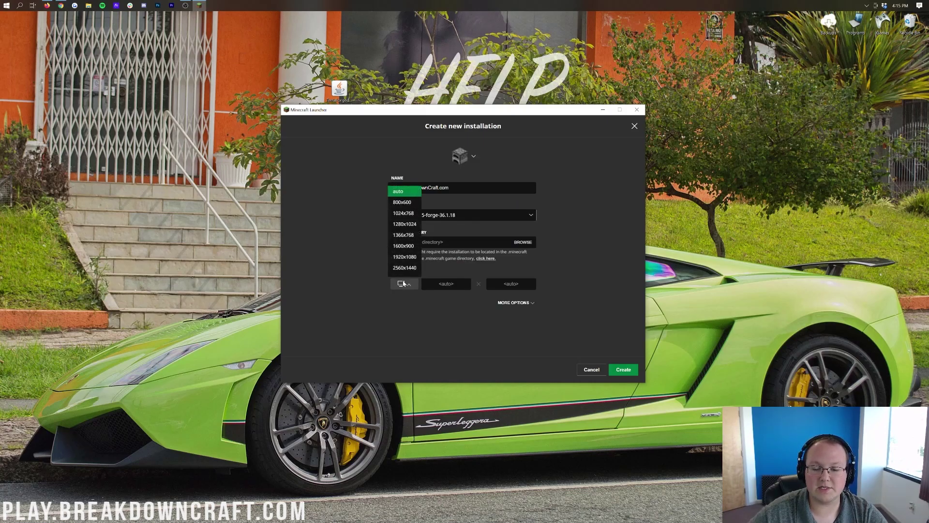
{"action": "left_click", "coordinate": [404, 256]}
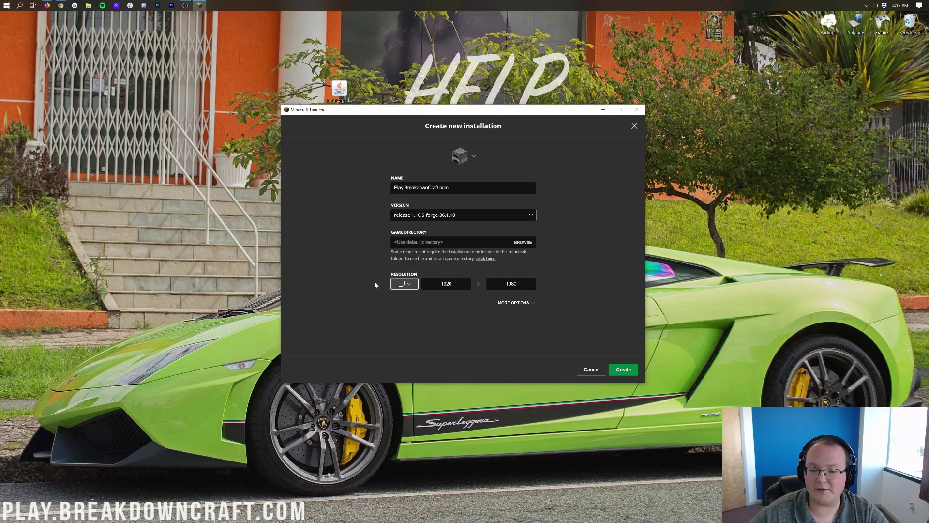
Recheck that the forge 1.16.5-forge-36.1.18 version is selected and create the installation
{"action": "left_click", "coordinate": [426, 215]}
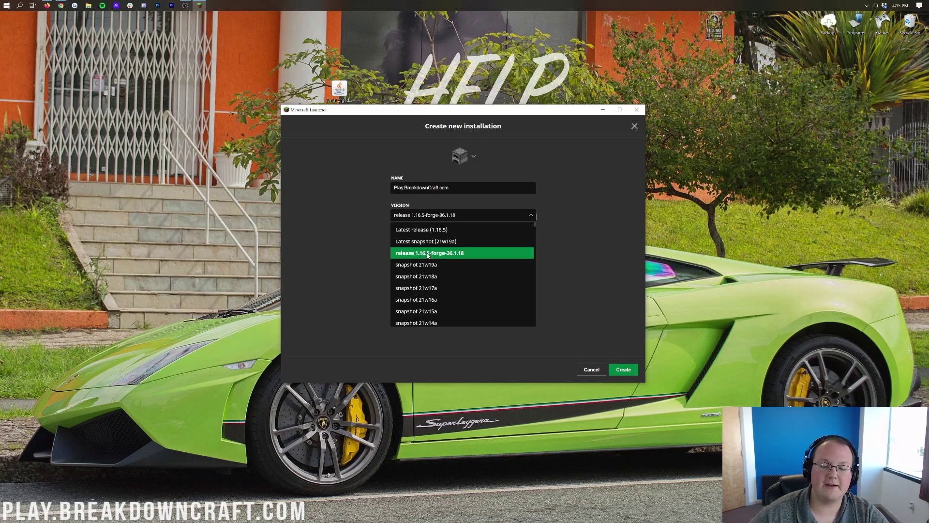
{"action": "scroll", "coordinate": [428, 255], "scroll_direction": "down", "scroll_amount": 5}
{"action": "scroll", "coordinate": [424, 257], "scroll_direction": "up", "scroll_amount": 5}
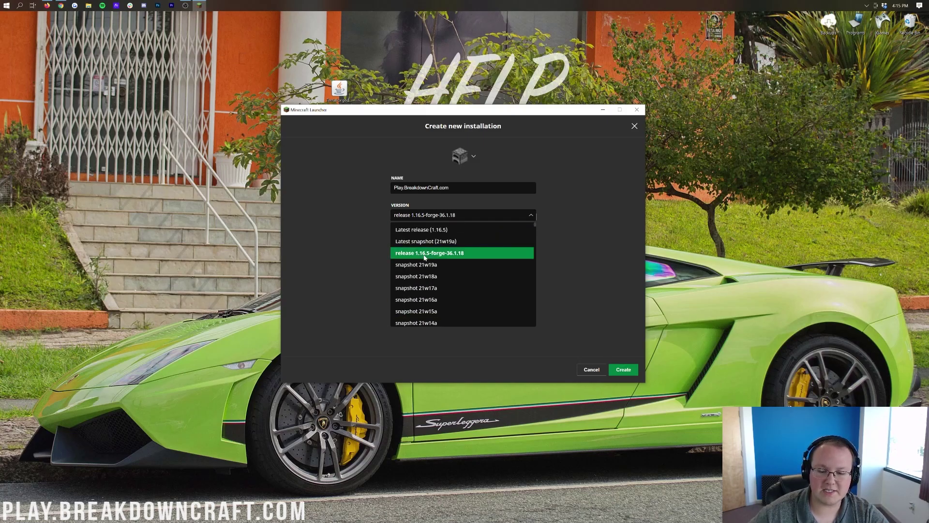
{"action": "left_click", "coordinate": [424, 257]}
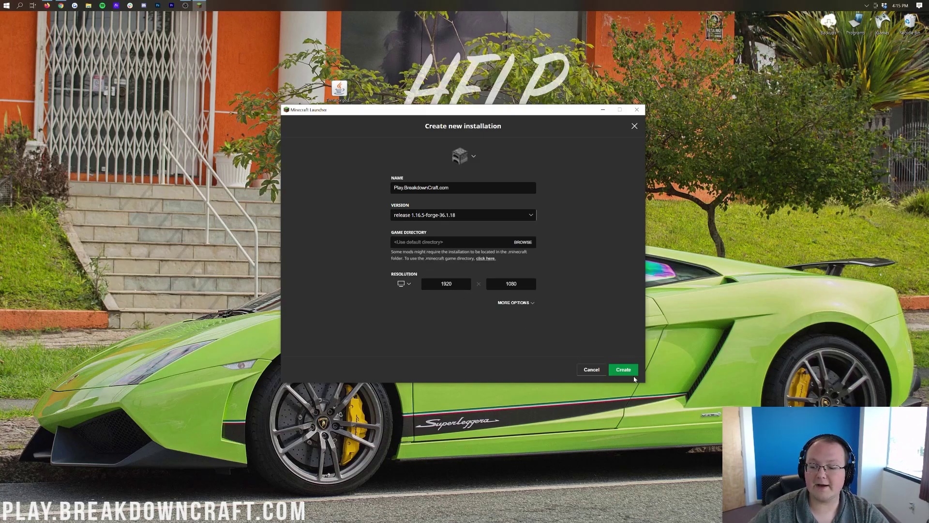
{"action": "left_click", "coordinate": [623, 370]}
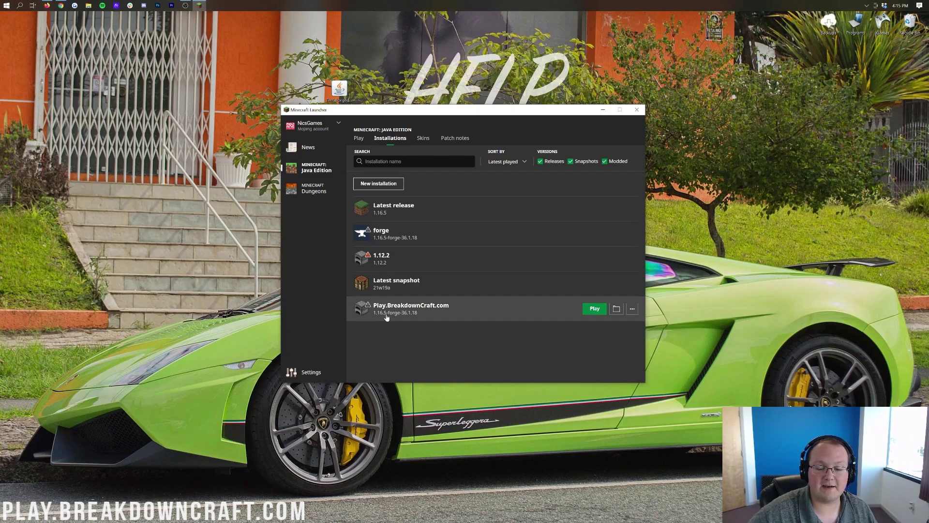
Launch Play.BreakdownCraft.com, ticking 'I understand the risks' and confirming Play in the warning
{"action": "left_click", "coordinate": [602, 311]}
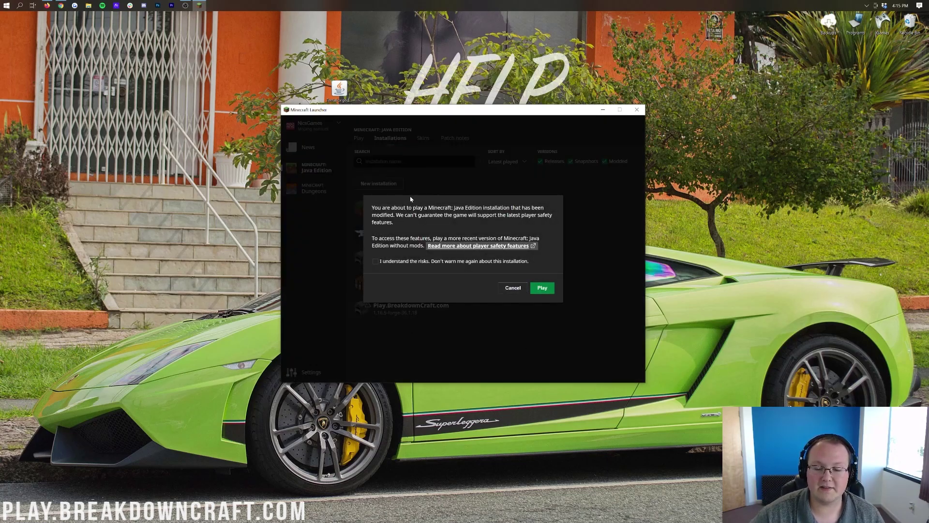
{"action": "left_click", "coordinate": [377, 261]}
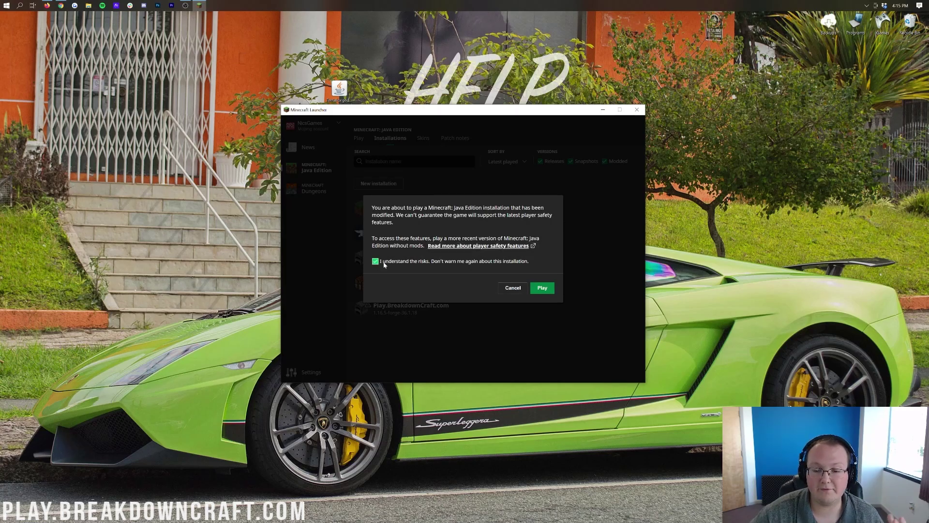
{"action": "left_click", "coordinate": [542, 287]}
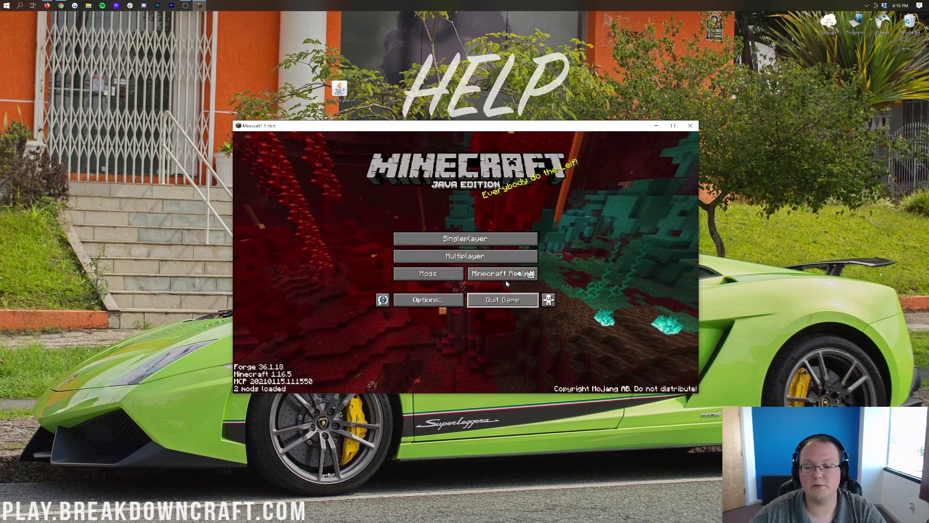
Paste the TerraForged 1.16.5-0.2.10 jar into the mods folder opened from the Mods screen
{"action": "left_click", "coordinate": [434, 276]}
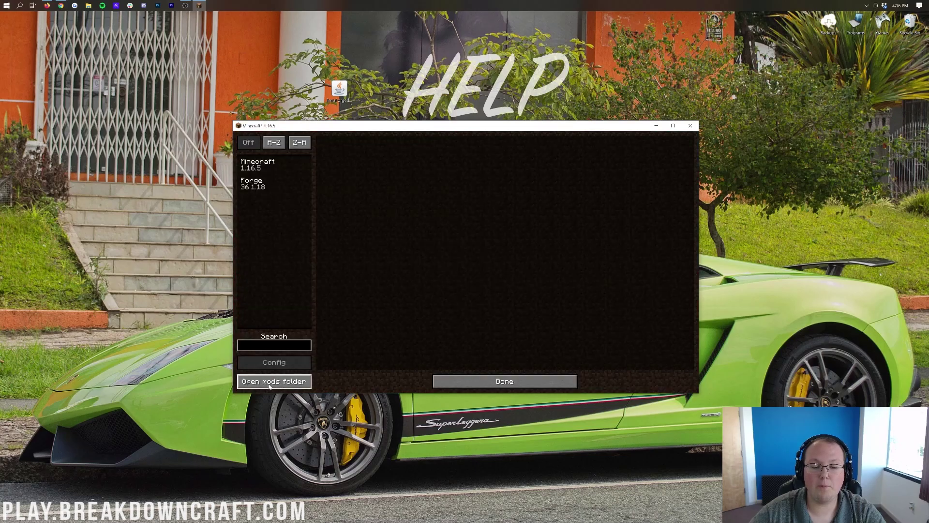
{"action": "left_click", "coordinate": [504, 381]}
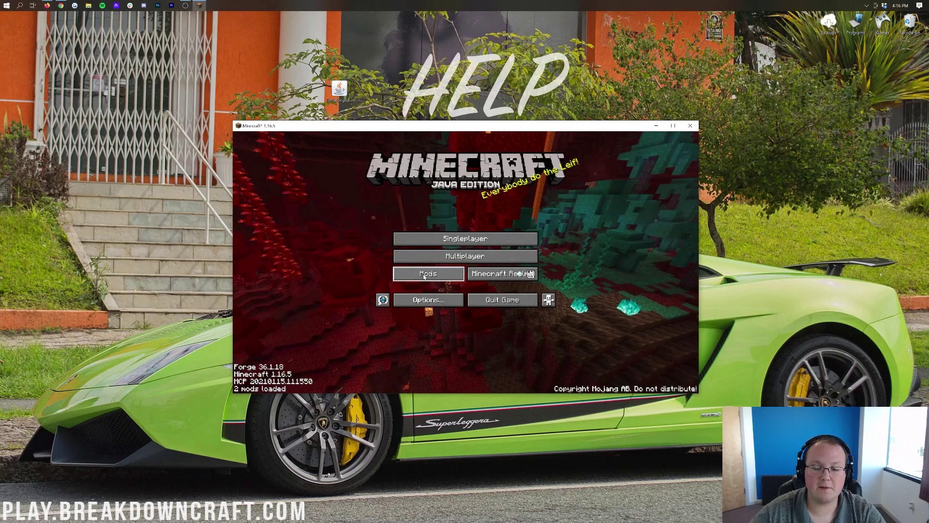
{"action": "left_click", "coordinate": [399, 277]}
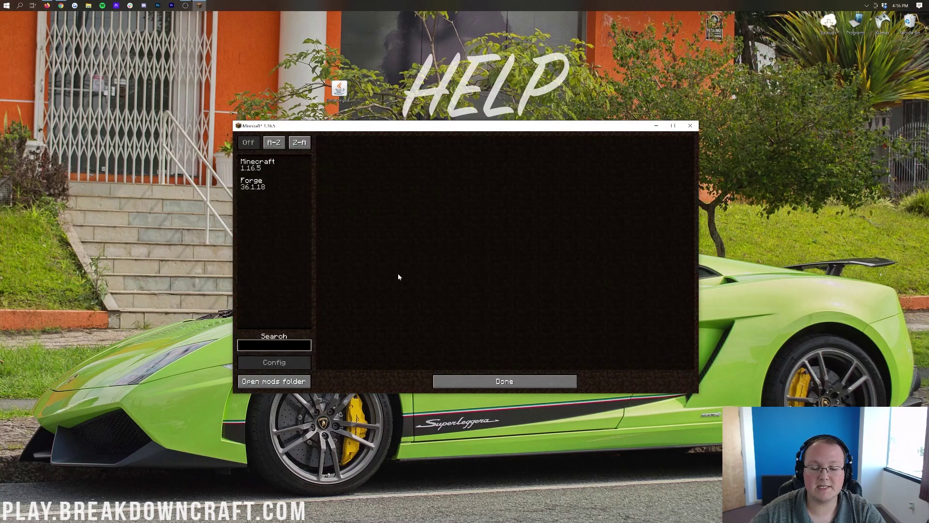
{"action": "left_click", "coordinate": [268, 381]}
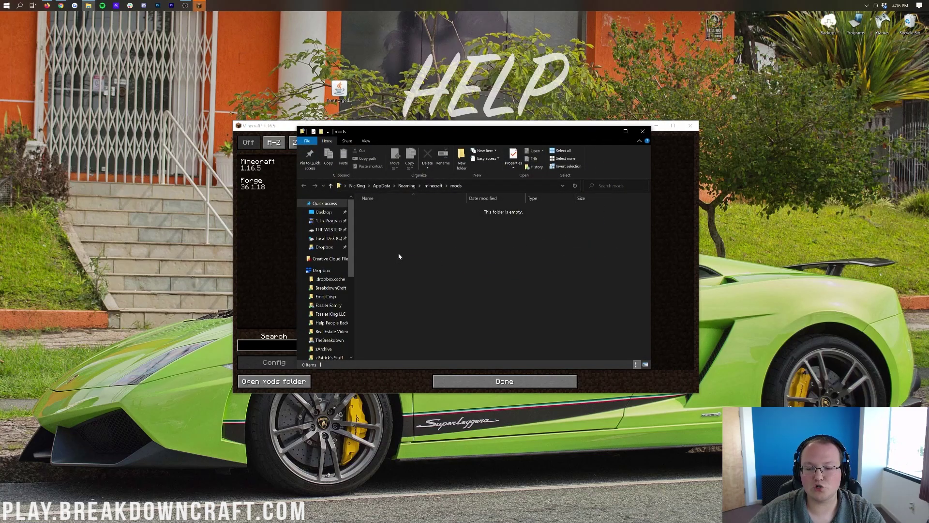
{"action": "key", "text": "ctrl+v"}
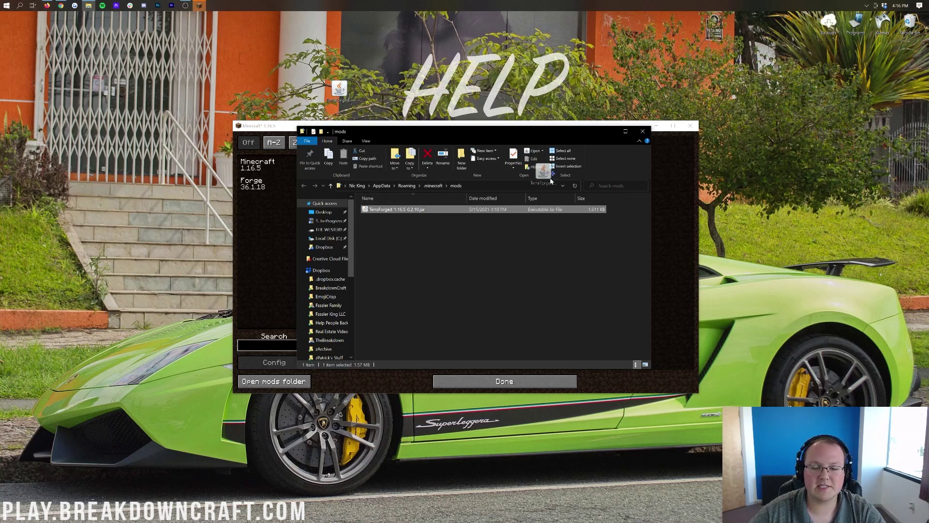
{"action": "left_click", "coordinate": [336, 83]}
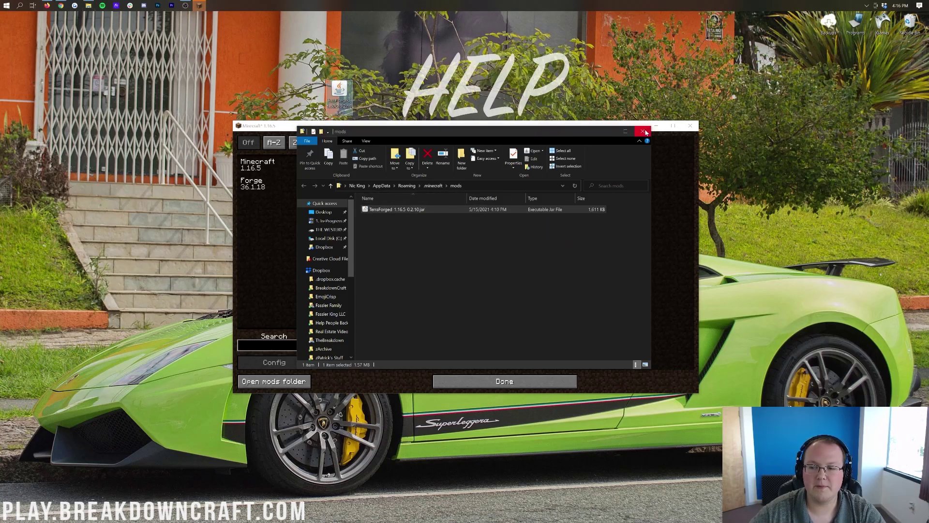
{"action": "left_click", "coordinate": [643, 132]}
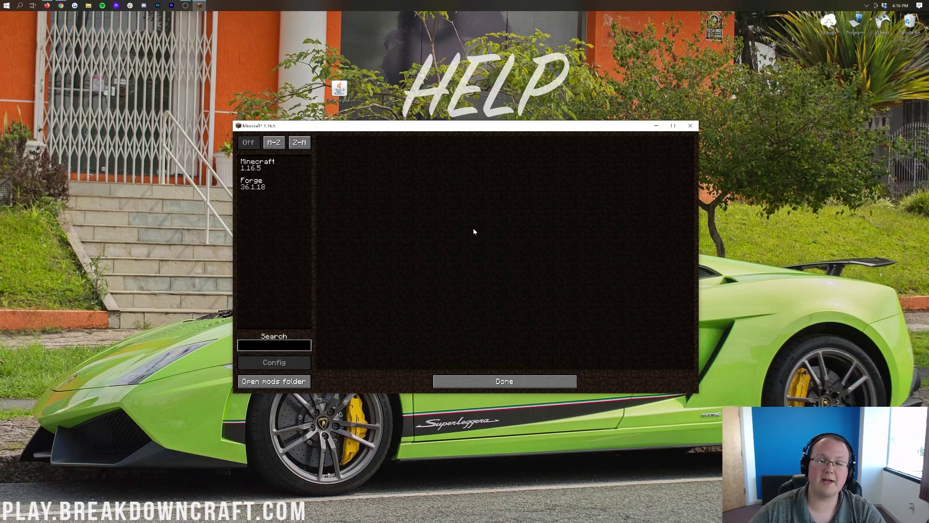
Return to the title screen, quit Minecraft to the desktop, and open the Start menu
{"action": "left_click", "coordinate": [499, 379]}
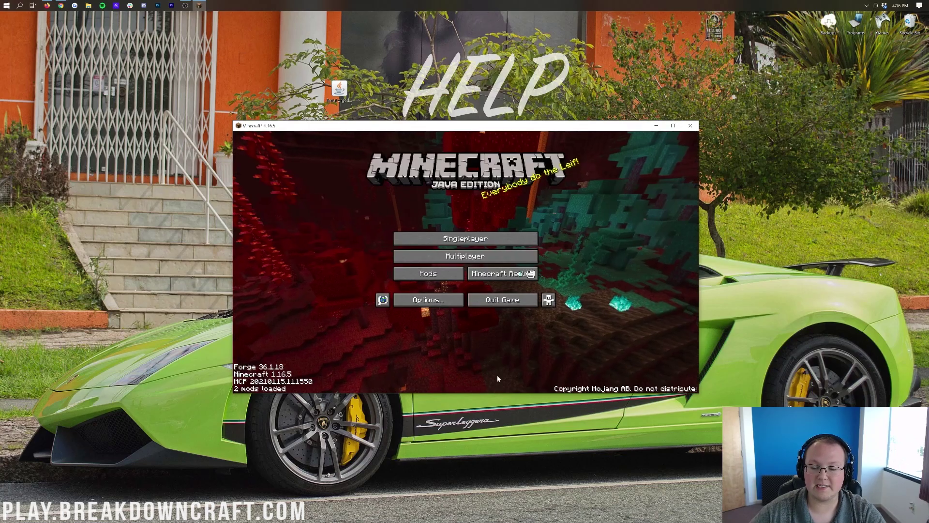
{"action": "left_click", "coordinate": [505, 300]}
{"action": "left_click", "coordinate": [1, 3]}
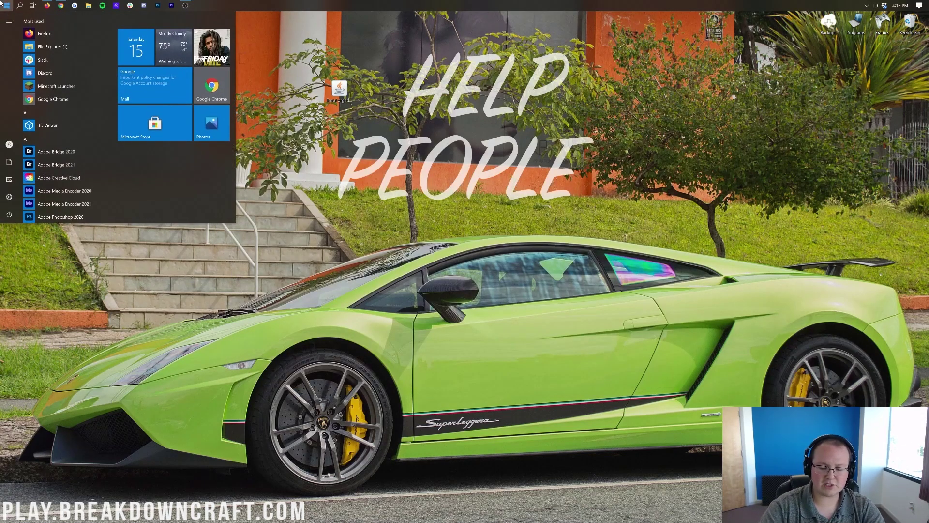
Reopen Minecraft Launcher via Start search and play the Play.BreakdownCraft.com Forge profile
{"action": "type", "text": "min"}
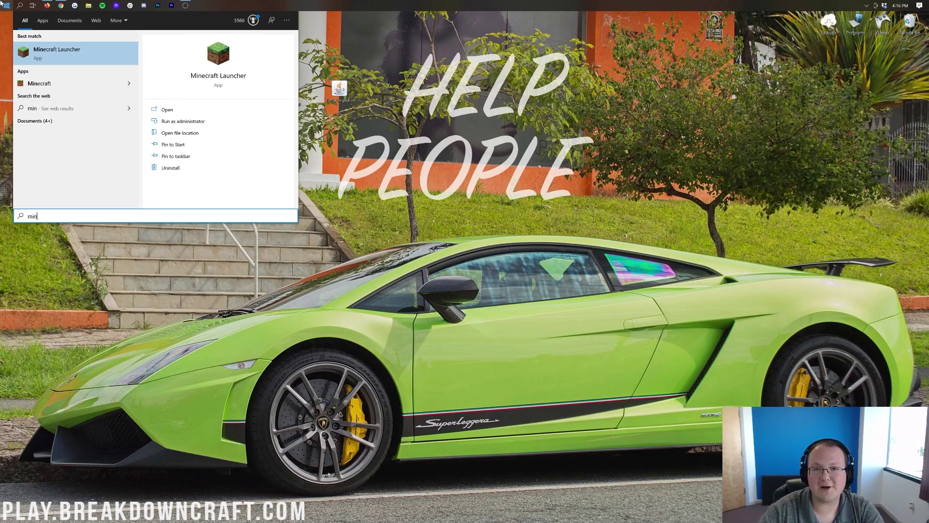
{"action": "key", "text": "Return"}
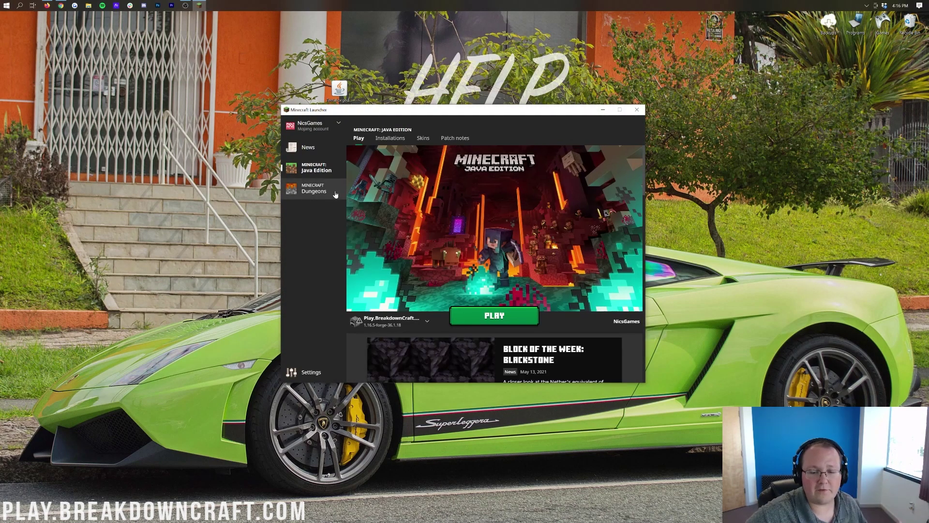
{"action": "left_click", "coordinate": [390, 318]}
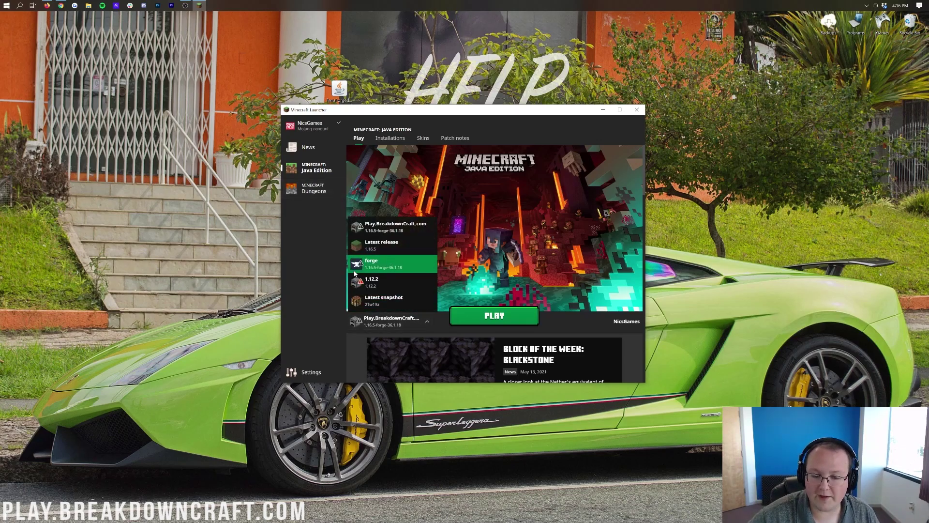
{"action": "left_click", "coordinate": [385, 226]}
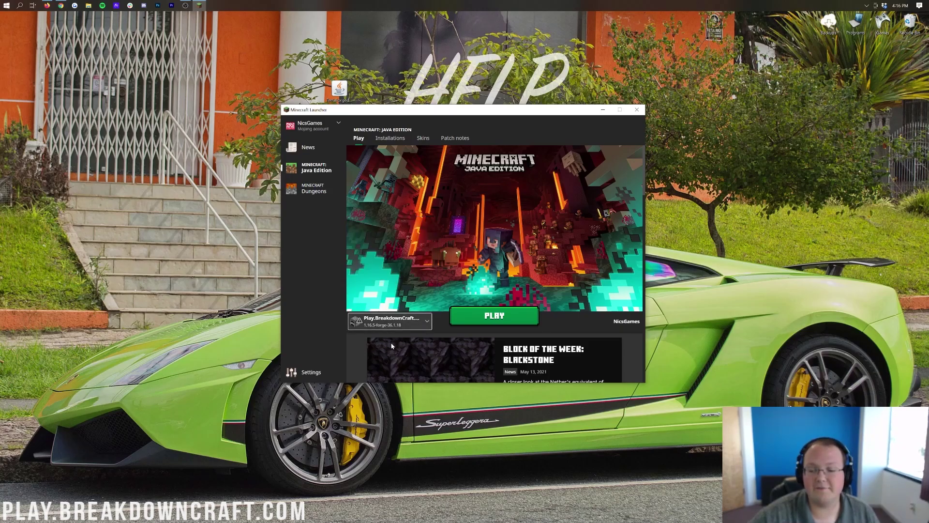
{"action": "left_click", "coordinate": [495, 325]}
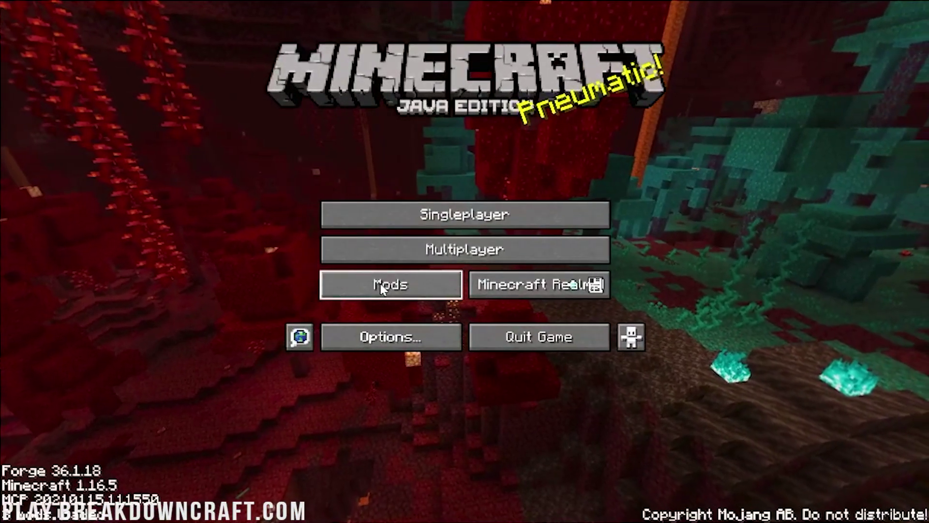
Check TerraForged's details in the Mods list, declining its website prompt, then return
{"action": "left_click", "coordinate": [402, 281]}
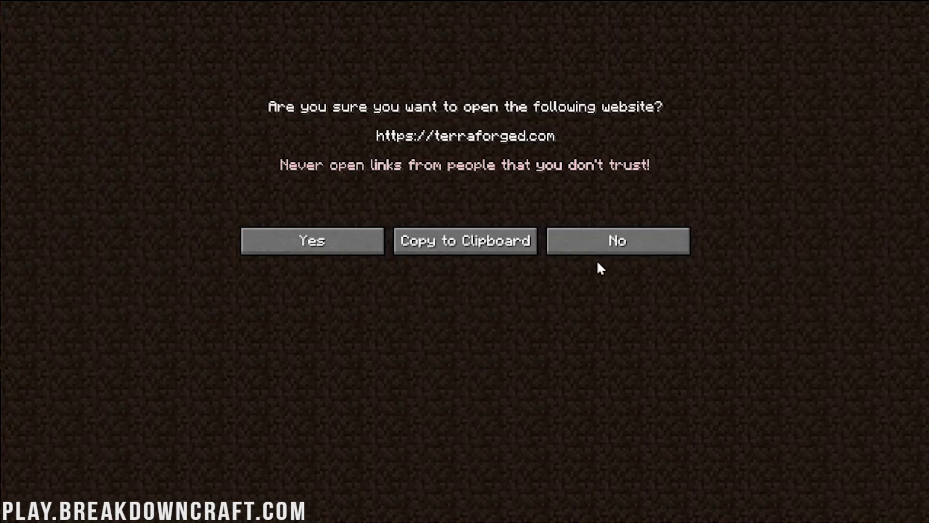
{"action": "left_click", "coordinate": [618, 244]}
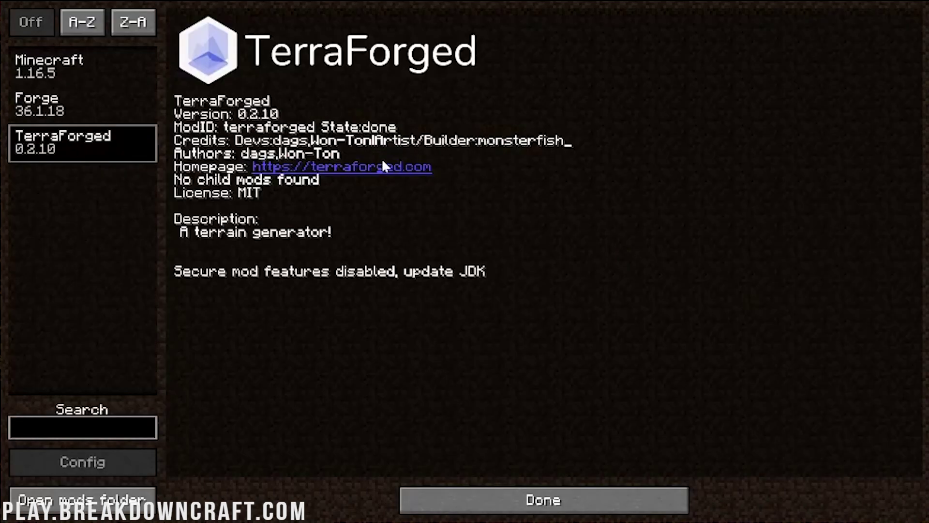
{"action": "left_click", "coordinate": [47, 139]}
{"action": "left_click", "coordinate": [101, 141]}
{"action": "left_click", "coordinate": [500, 494]}
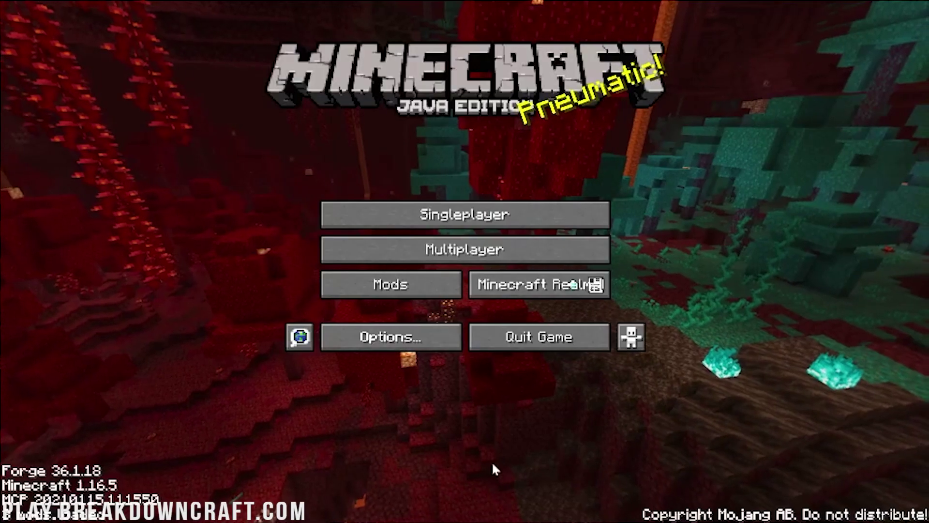
Start a new singleplayer world with game mode set to Creative
{"action": "left_click", "coordinate": [479, 212]}
{"action": "left_click", "coordinate": [500, 457]}
{"action": "left_click", "coordinate": [264, 161]}
{"action": "left_click", "coordinate": [264, 161]}
Rename the new world to 'TerraForged Video'
{"action": "key", "text": "ctrl+a"}
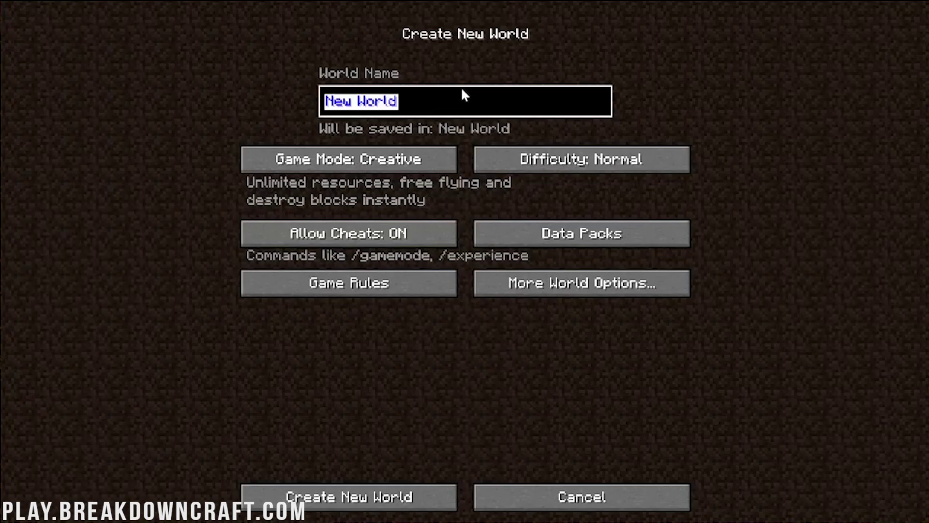
{"action": "type", "text": "TerraFord"}
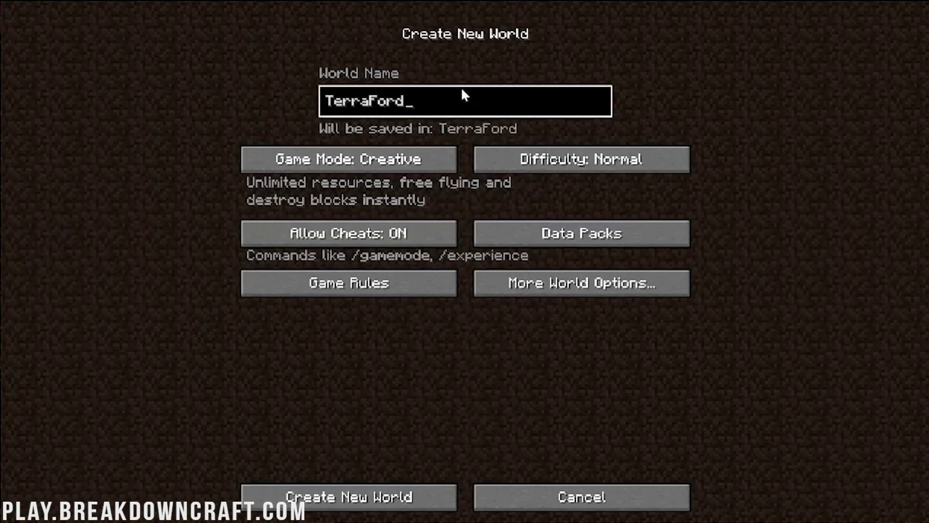
{"action": "key", "text": "BackSpace"}
{"action": "type", "text": "ed V"}
{"action": "key", "text": "BackSpace"}
{"action": "key", "text": "BackSpace"}
{"action": "key", "text": "BackSpace"}
{"action": "key", "text": "BackSpace"}
{"action": "type", "text": "ged Video"}
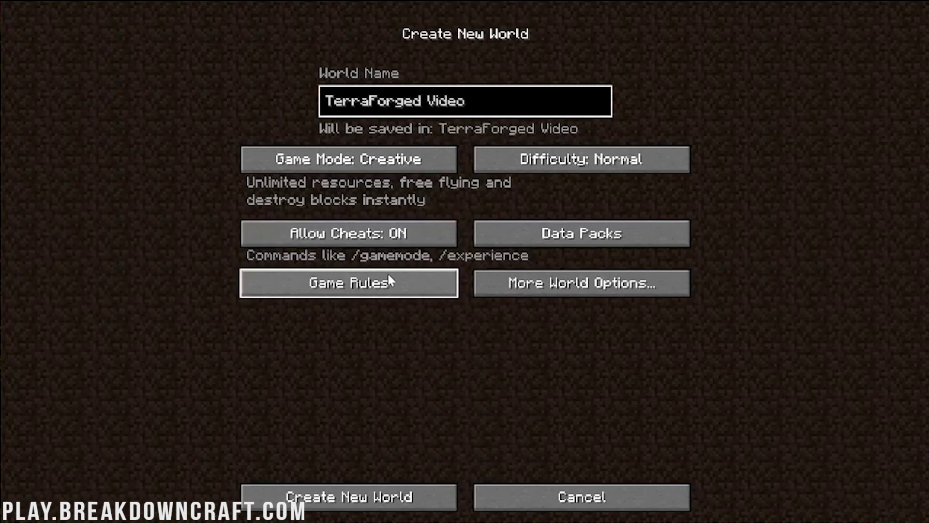
In More World Options, cycle the World Type to Terraforged
{"action": "left_click", "coordinate": [531, 277]}
{"action": "left_click", "coordinate": [541, 165]}
{"action": "left_click", "coordinate": [541, 164]}
{"action": "left_click", "coordinate": [541, 164]}
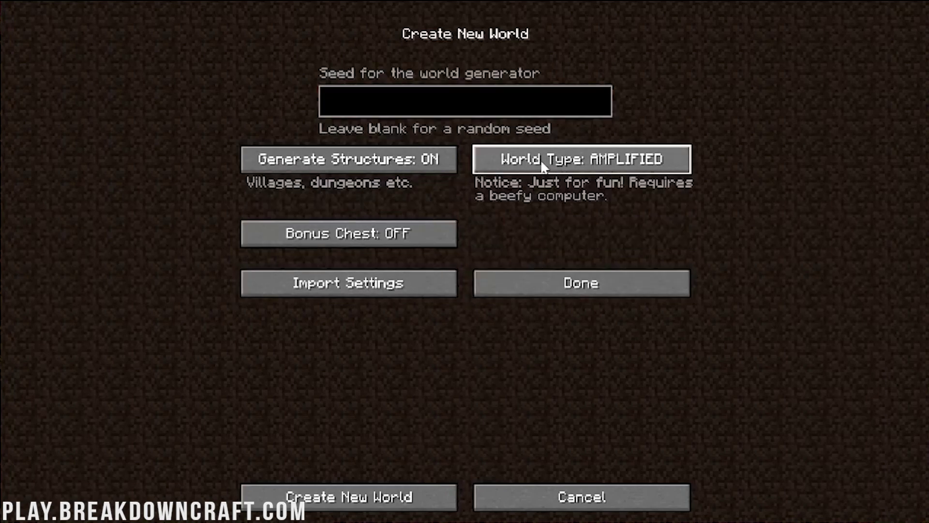
{"action": "left_click", "coordinate": [542, 164]}
{"action": "left_click", "coordinate": [541, 165]}
{"action": "left_click", "coordinate": [541, 164]}
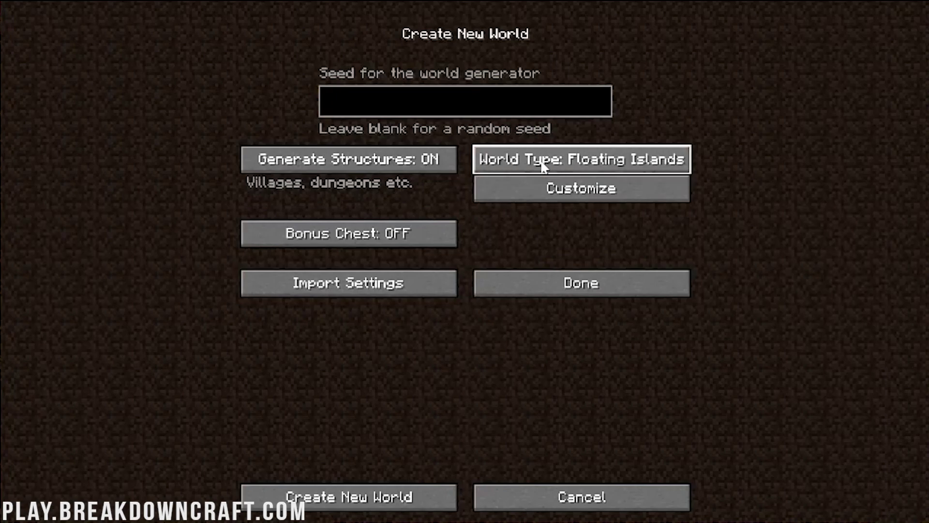
{"action": "left_click", "coordinate": [541, 164]}
Customize the TerraForged generator with the TerraForged Beautiful preset and confirm
{"action": "left_click", "coordinate": [551, 187]}
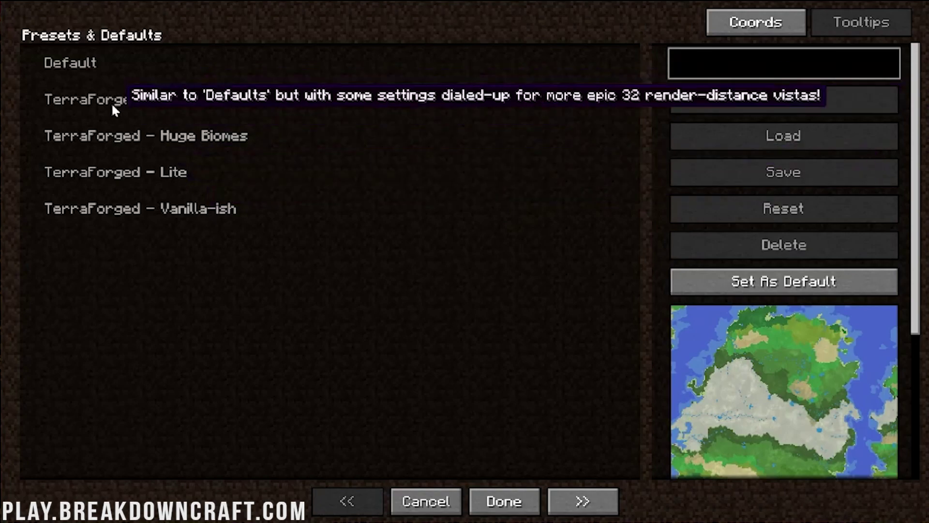
{"action": "left_click", "coordinate": [88, 65]}
{"action": "left_click", "coordinate": [98, 99]}
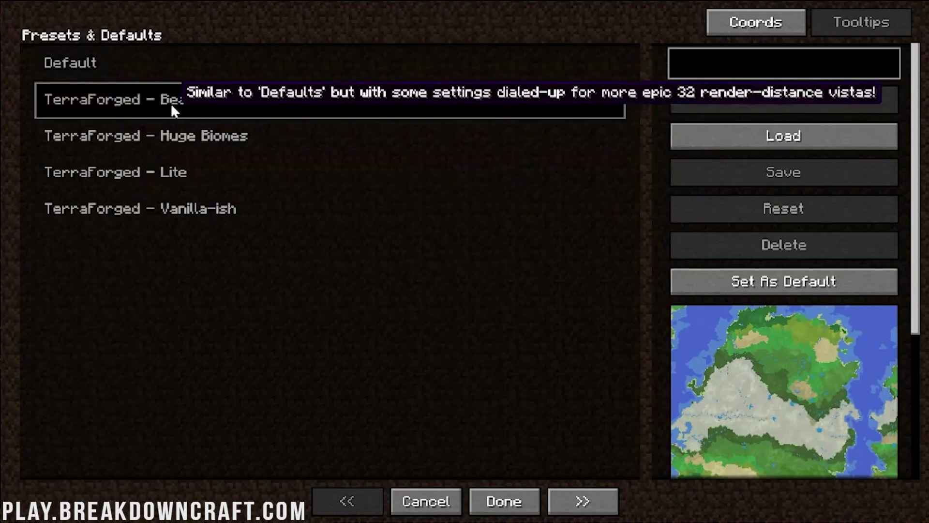
{"action": "left_click", "coordinate": [501, 504]}
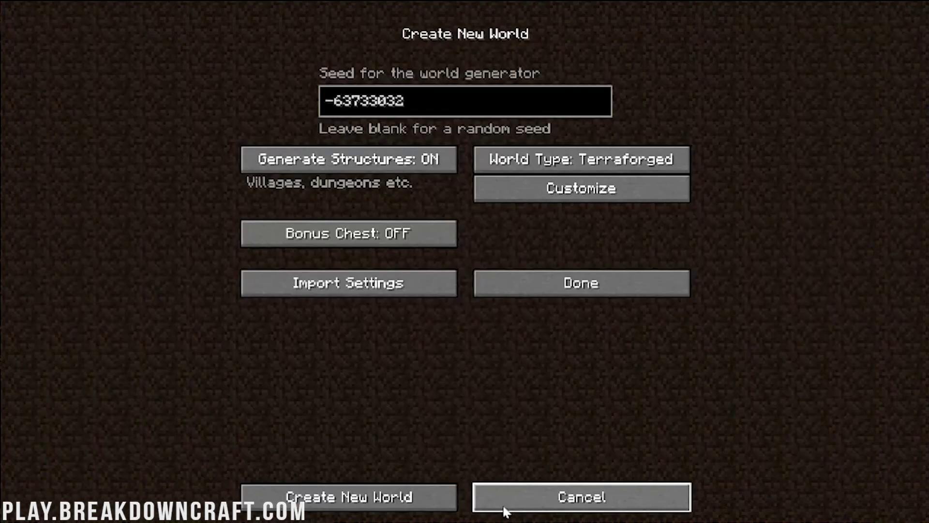